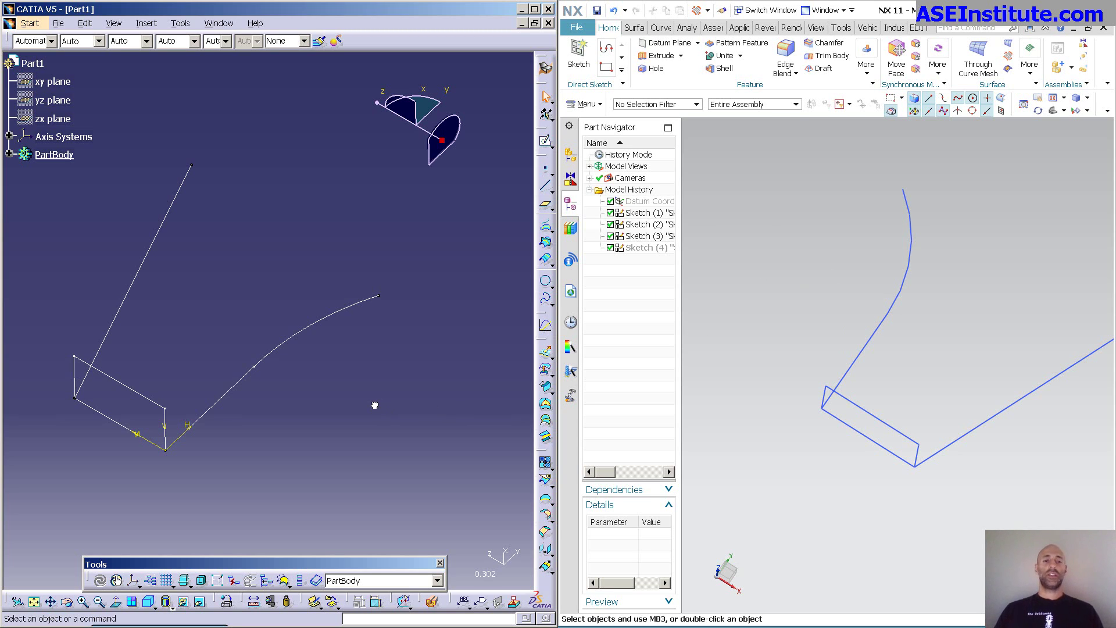
# Start a swept surface with the Explicit profile type and expand its Subtype list.
pyautogui.click(546, 387)
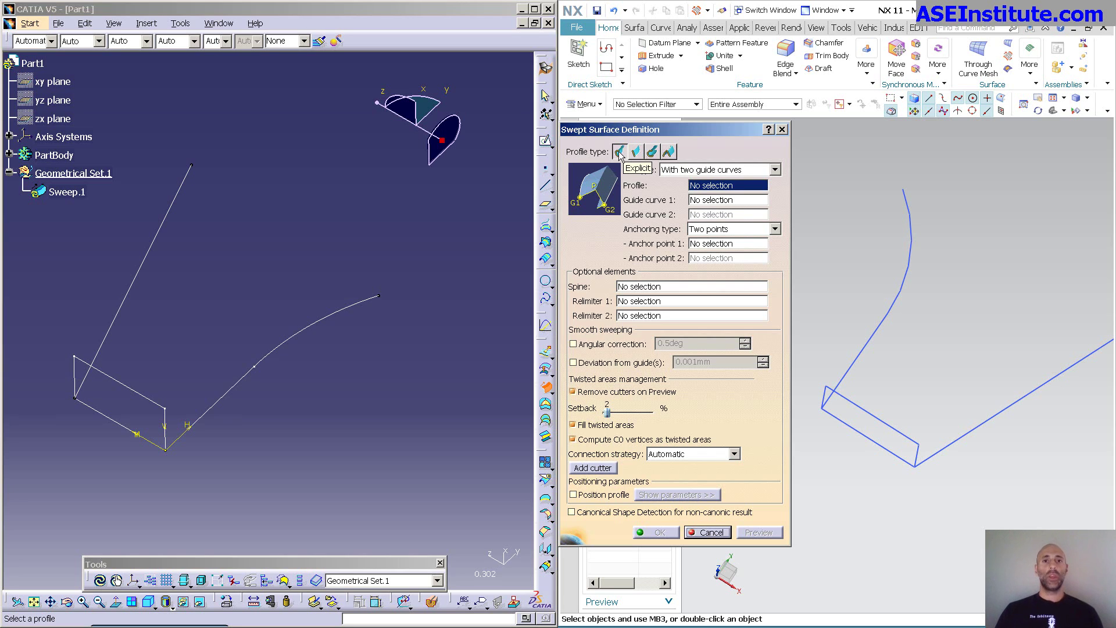
pyautogui.click(734, 170)
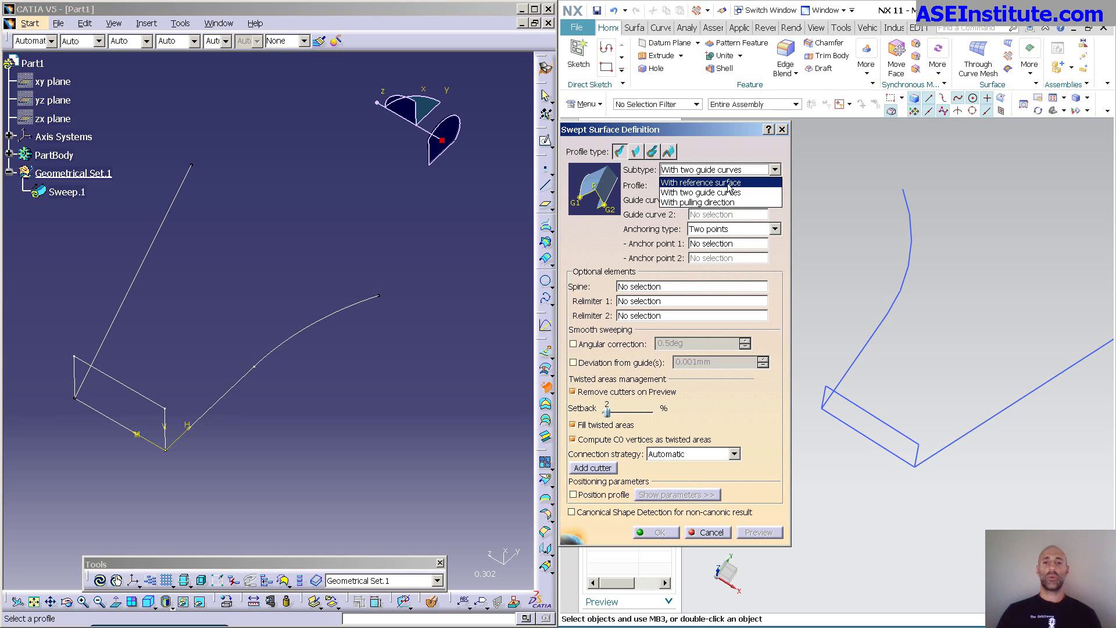
# Choose the With reference surface subtype, with Sketch.1 as profile and Sketch.2 as guide, and preview.
pyautogui.click(730, 183)
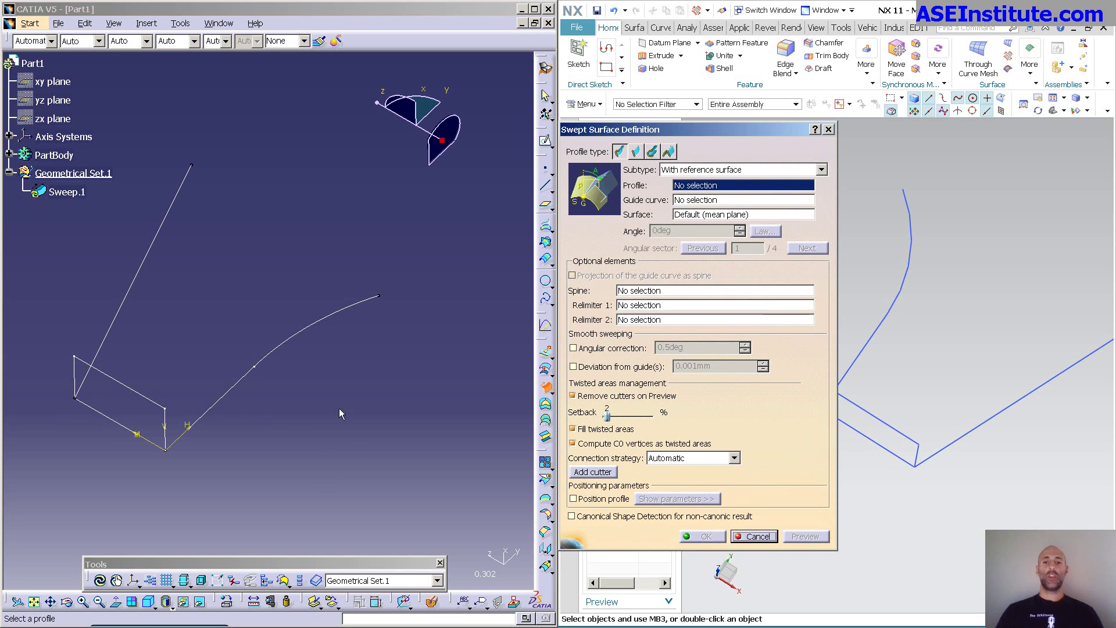
pyautogui.click(120, 381)
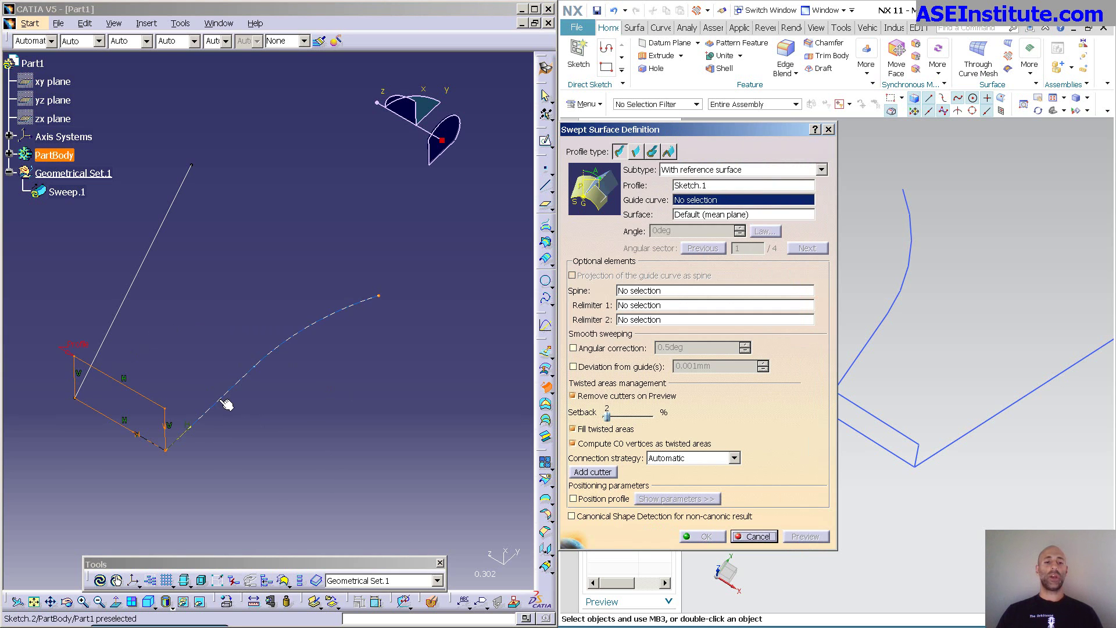
pyautogui.click(228, 393)
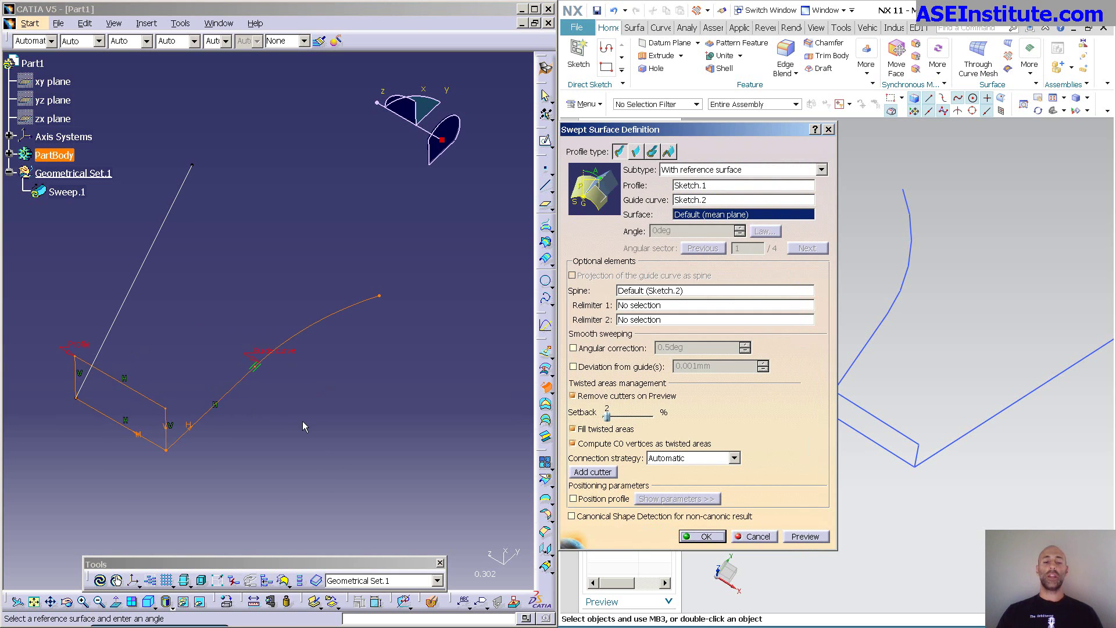
pyautogui.click(805, 536)
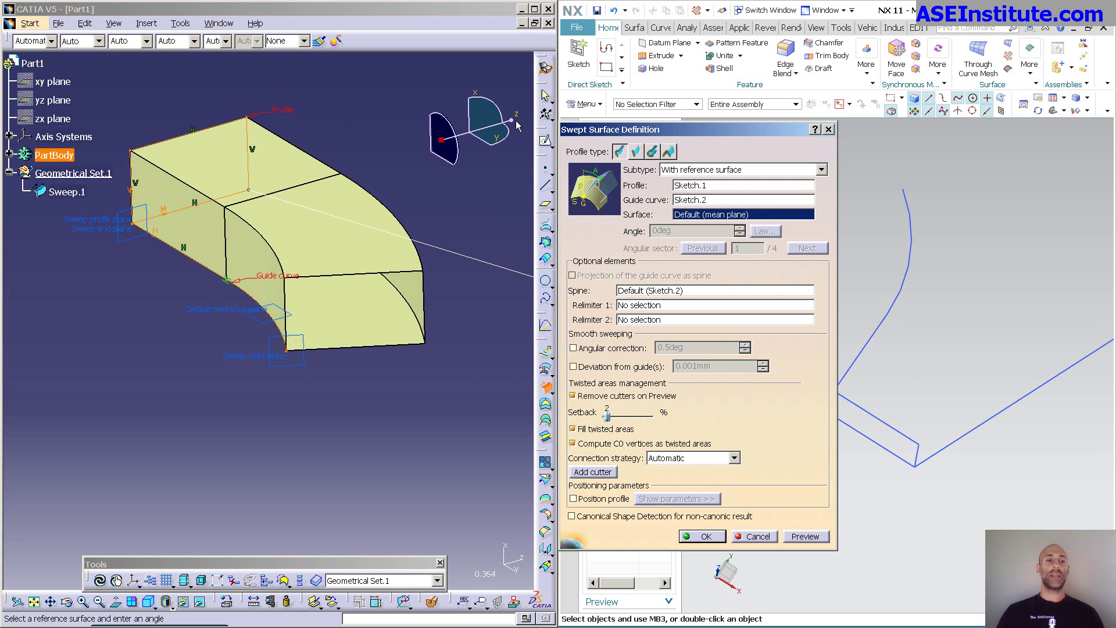
# Use the yz plane as reference surface, set a 29deg twist angle, and preview.
pyautogui.click(53, 100)
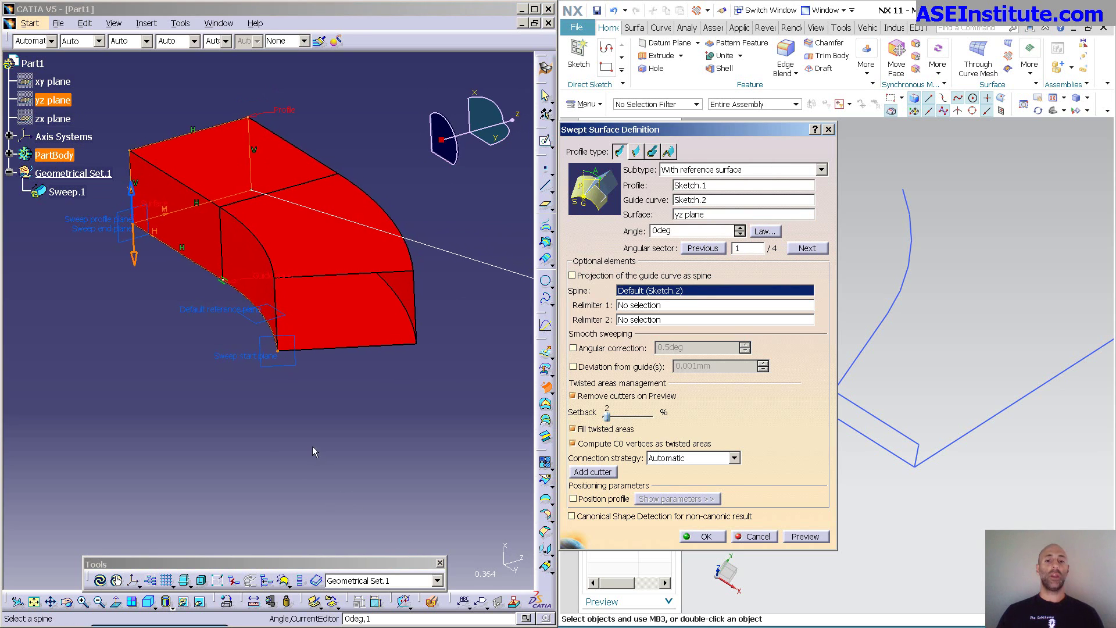
pyautogui.click(739, 228)
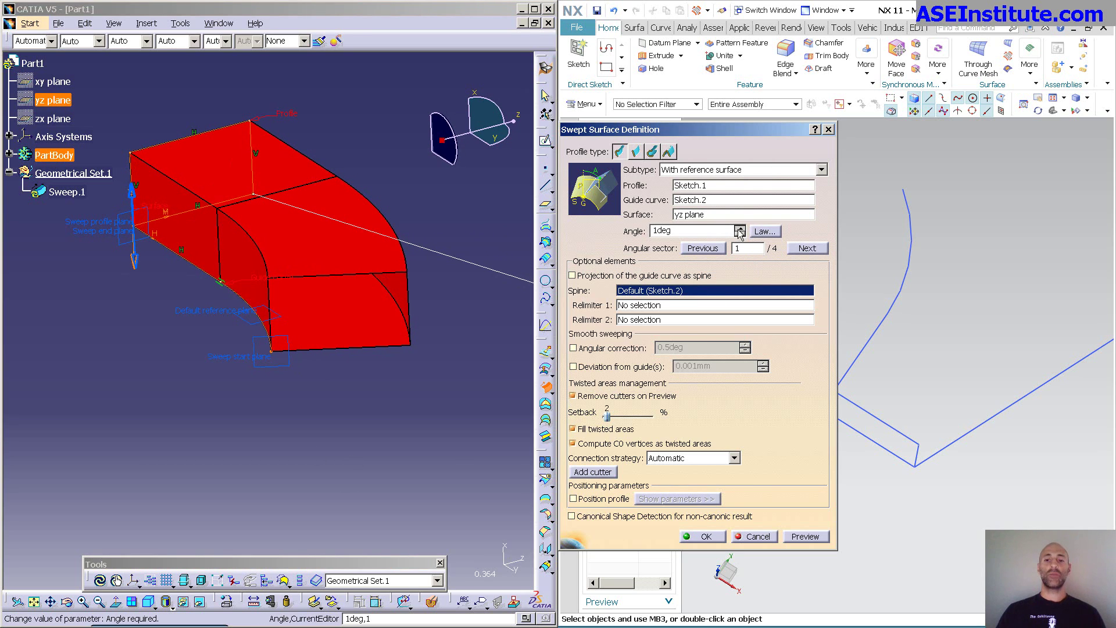
pyautogui.click(739, 228)
pyautogui.moveTo(739, 230); pyautogui.dragTo(740, 230)
pyautogui.click(805, 536)
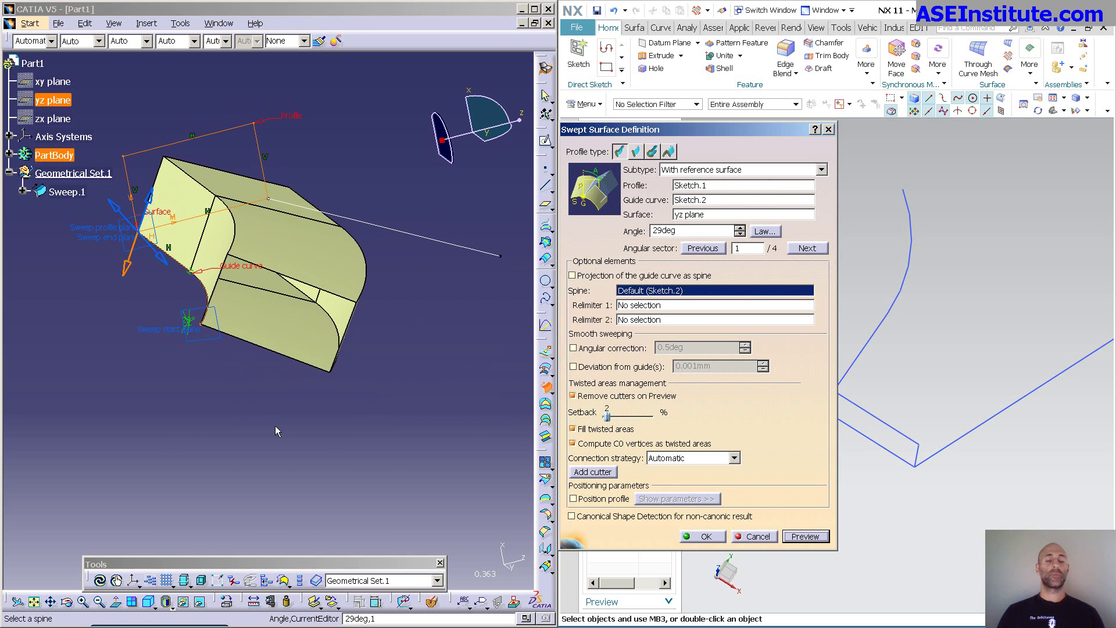
# Apply a Linear angle law ending at 90deg and preview the varying twist.
pyautogui.click(767, 234)
pyautogui.click(859, 502)
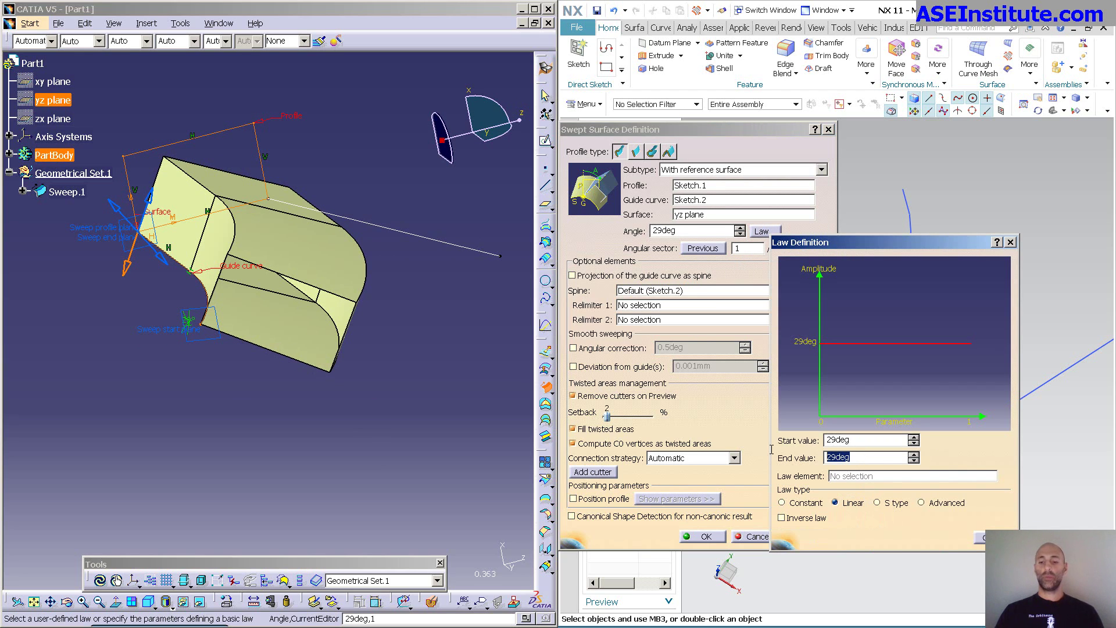
pyautogui.write('90deg')
pyautogui.click(982, 536)
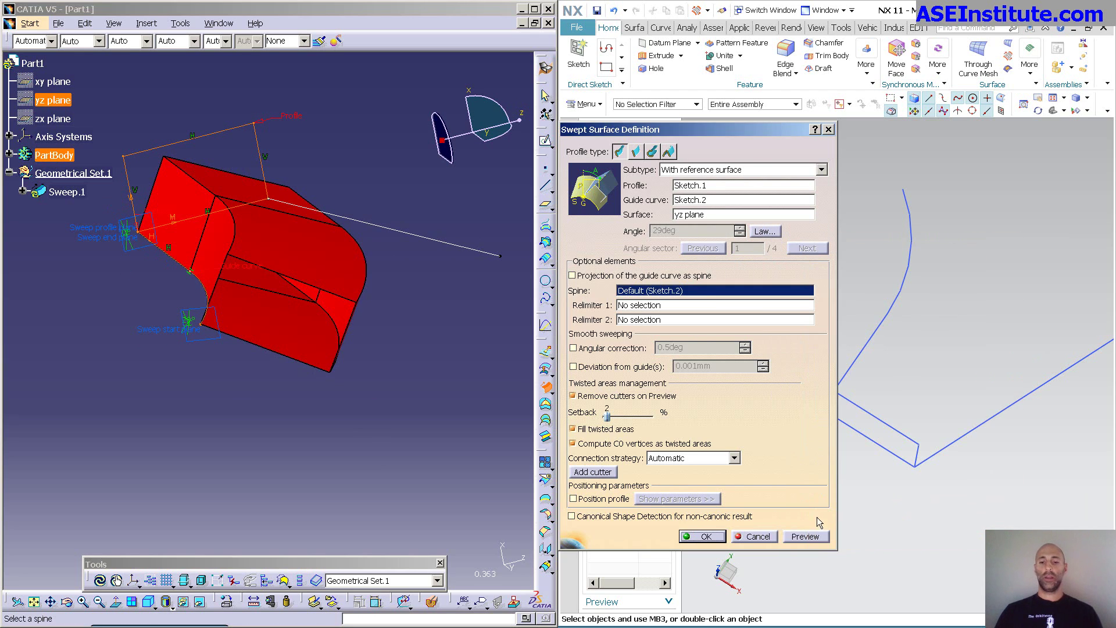
pyautogui.click(811, 536)
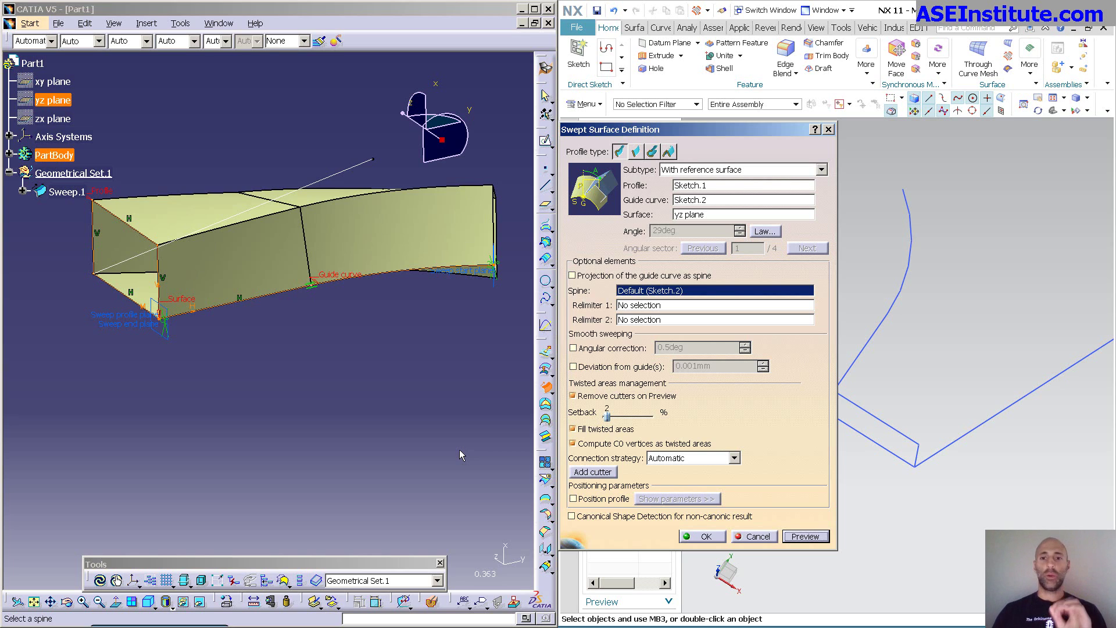
# Switch to With two guide curves, add Sketch.3 as guide curve 2, and preview.
pyautogui.click(735, 176)
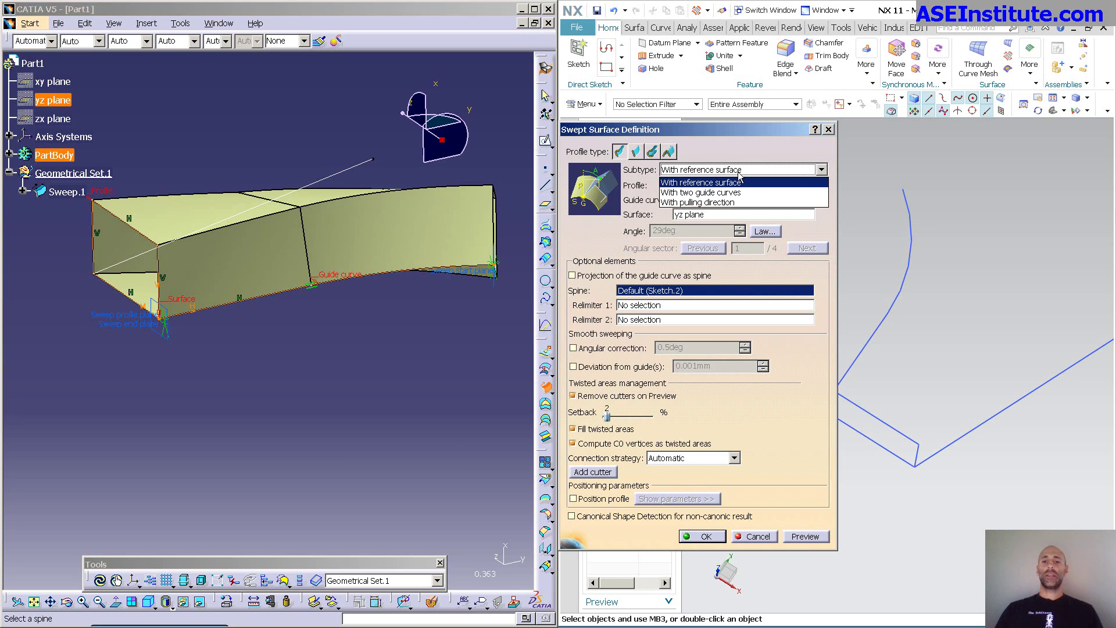
pyautogui.click(739, 186)
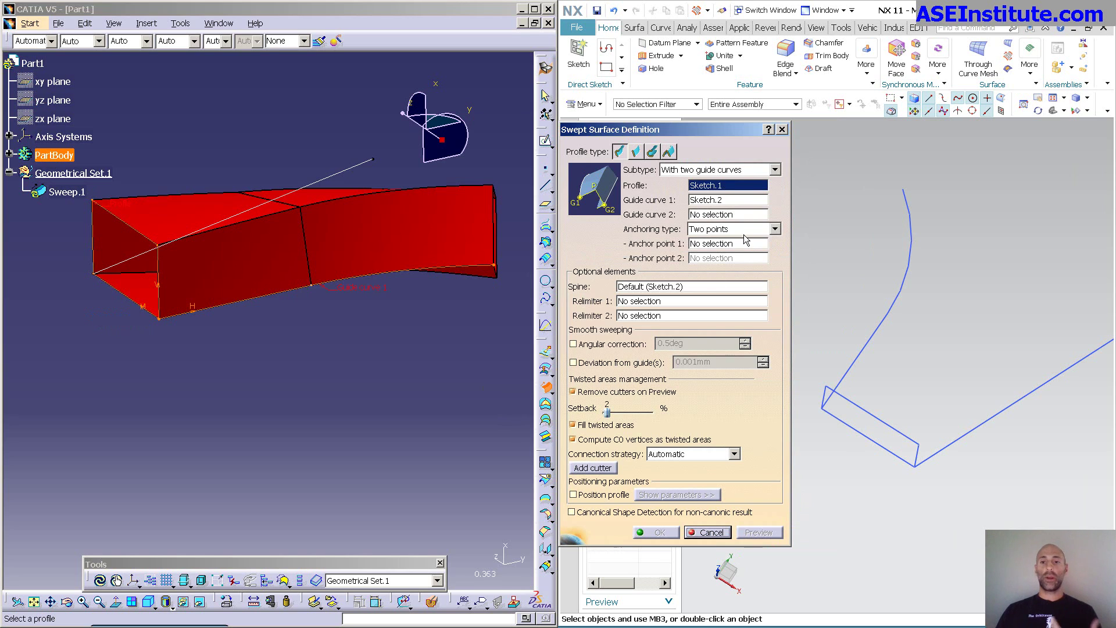
pyautogui.click(741, 215)
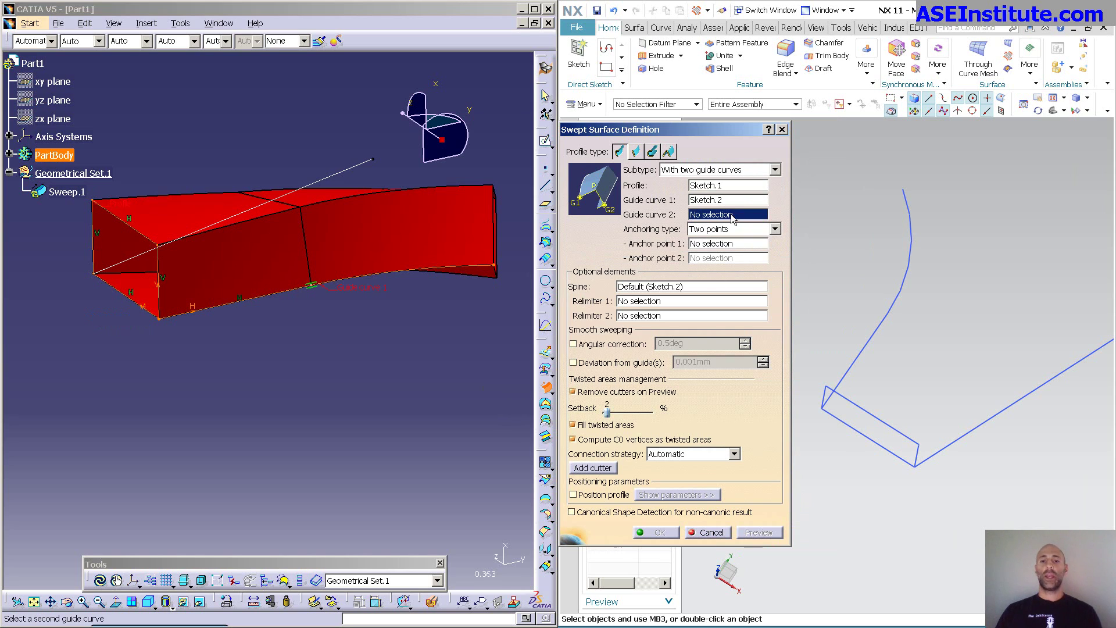
pyautogui.click(352, 168)
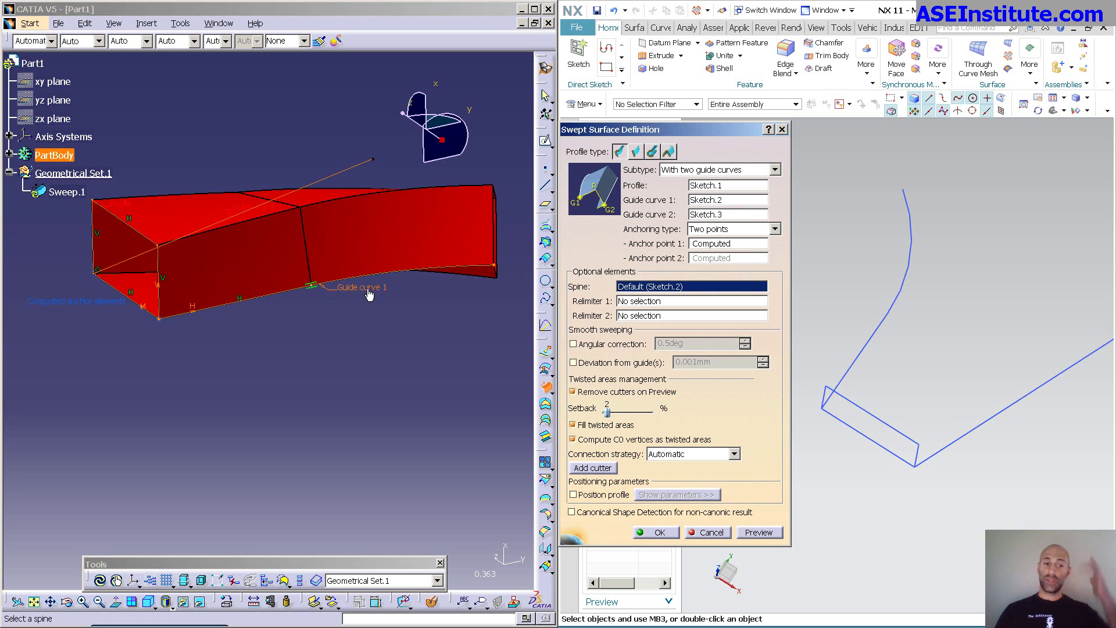
pyautogui.click(755, 534)
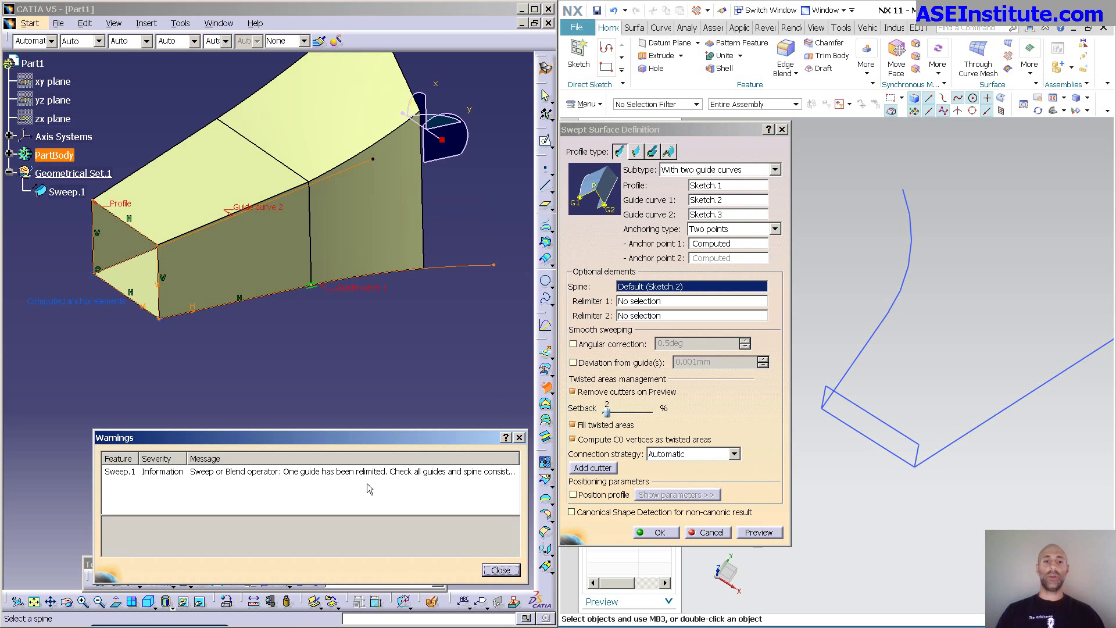
pyautogui.press('Return')
pyautogui.moveTo(396, 478); pyautogui.dragTo(279, 380, button='middle')
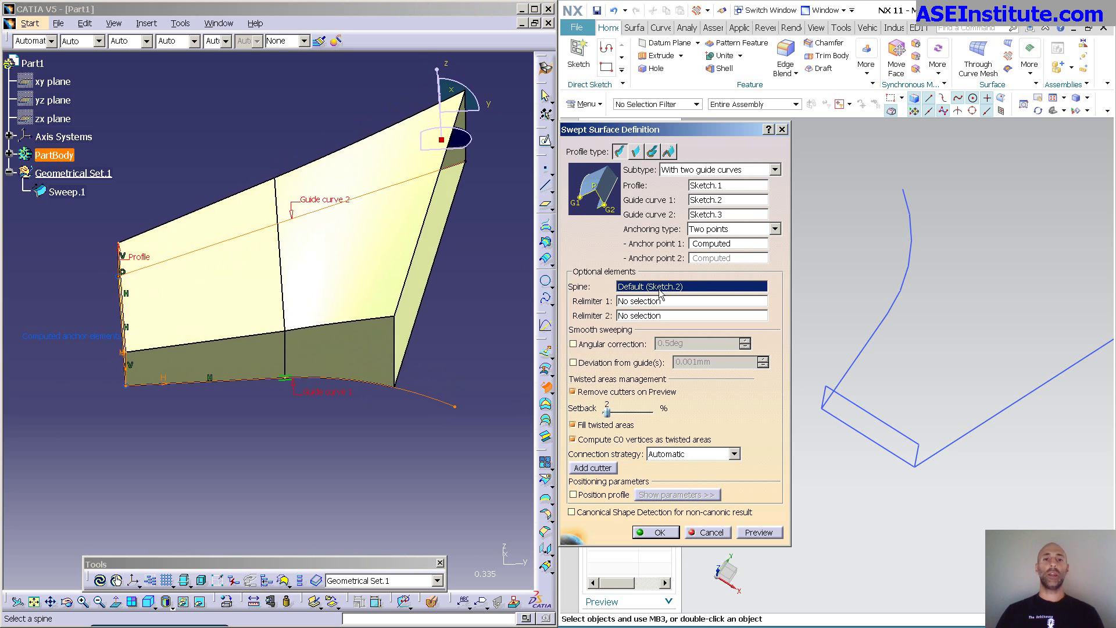
# Show the Absolute Axis System from the specification tree.
pyautogui.click(8, 136)
pyautogui.rightClick(80, 155)
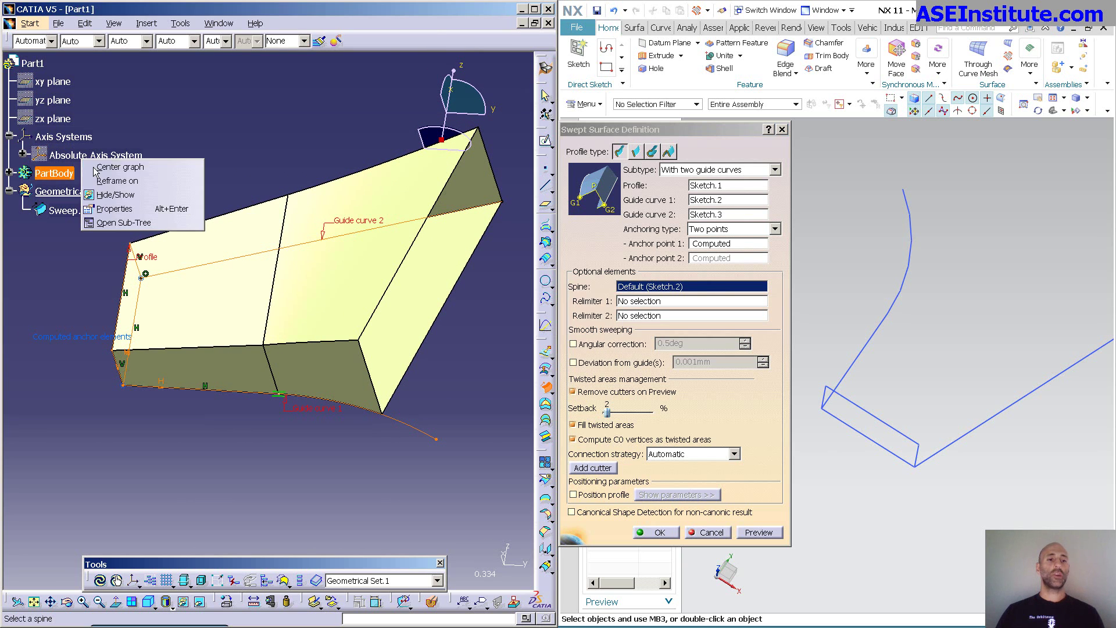
pyautogui.click(105, 193)
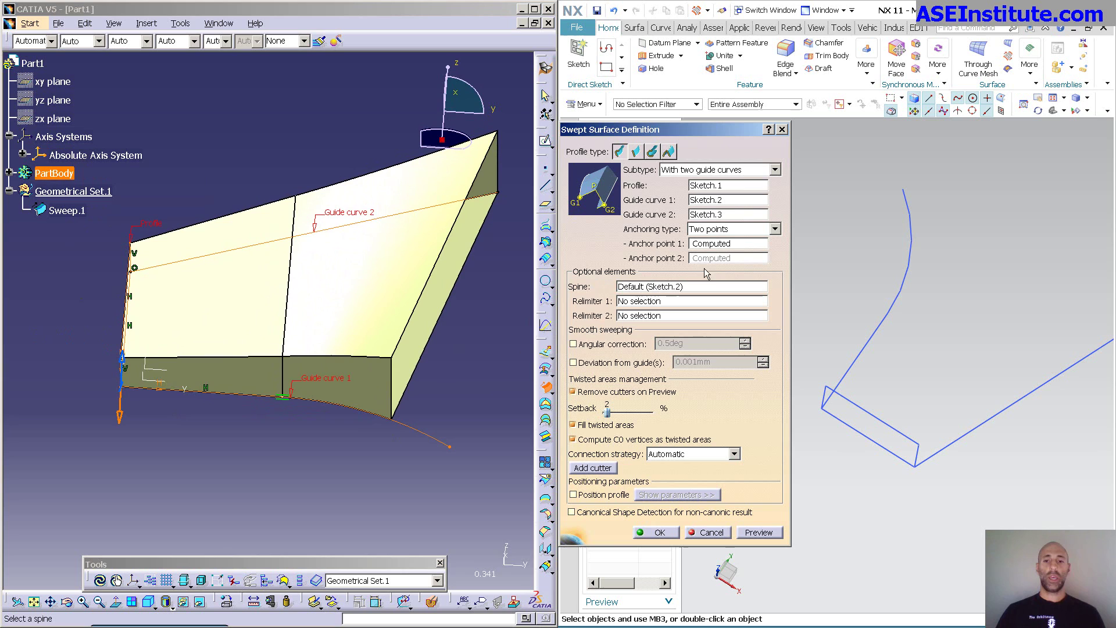
# Set the absolute Y axis as spine, preview, and inspect the updated surface.
pyautogui.click(671, 287)
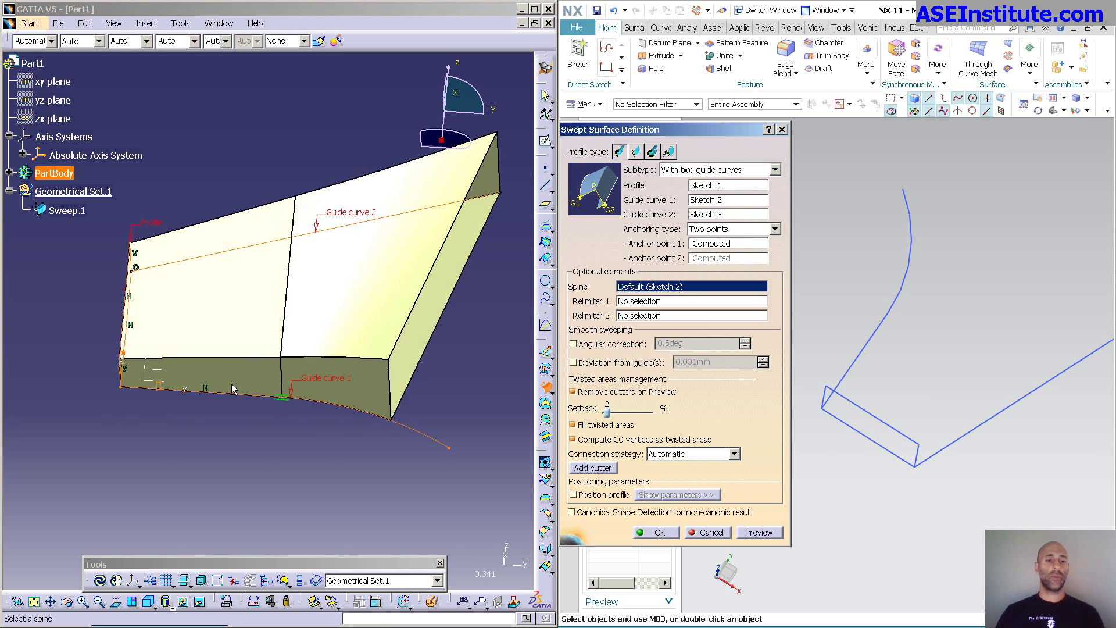
pyautogui.click(183, 395)
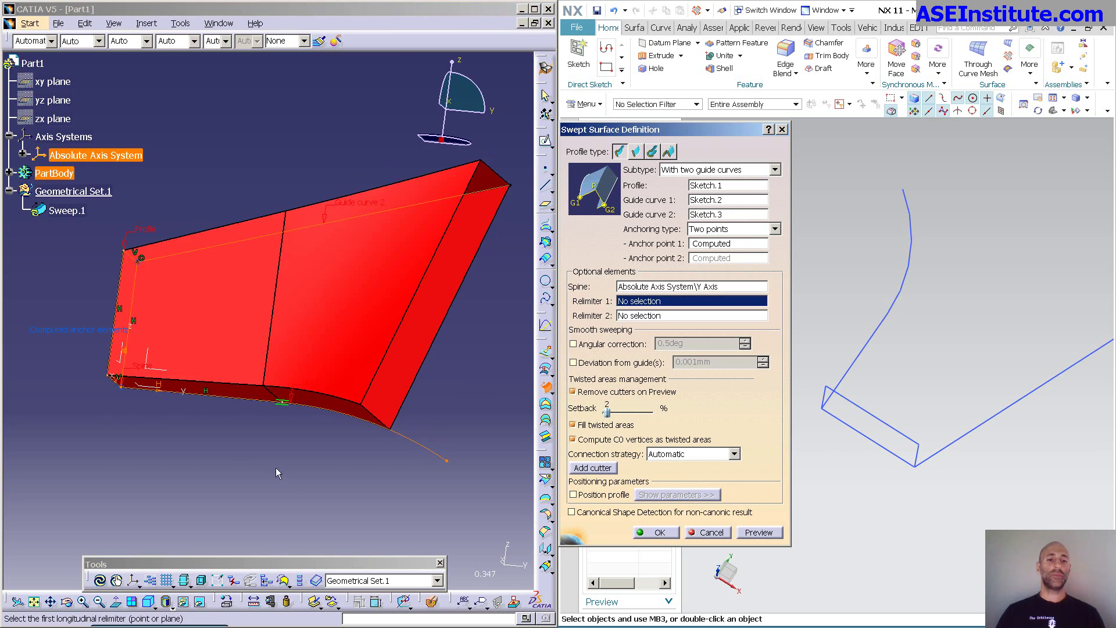
pyautogui.click(762, 531)
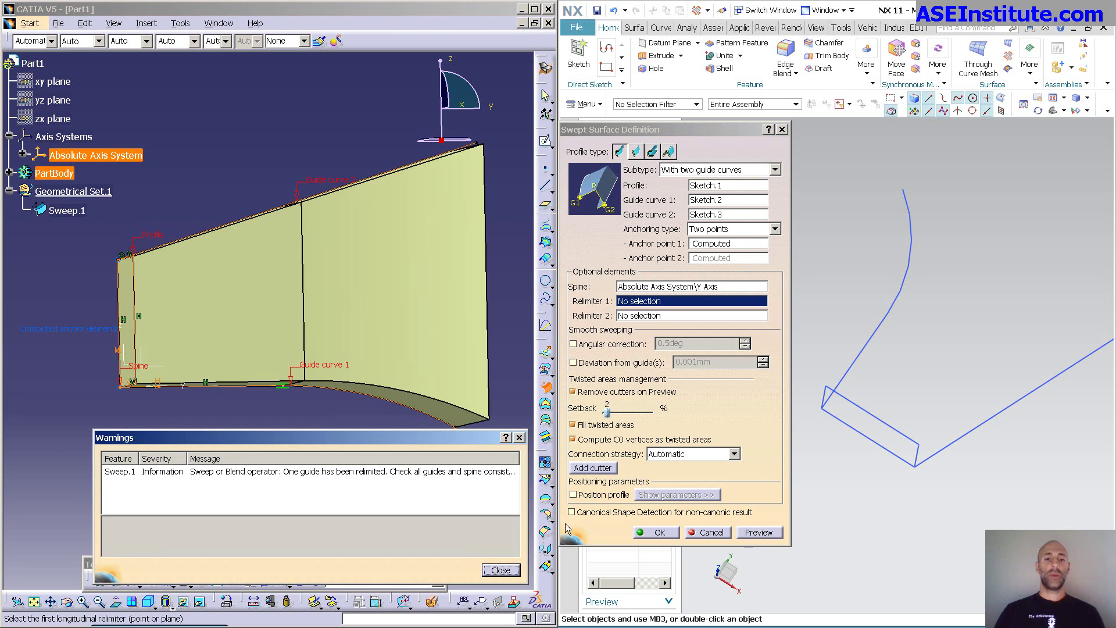
pyautogui.click(286, 476)
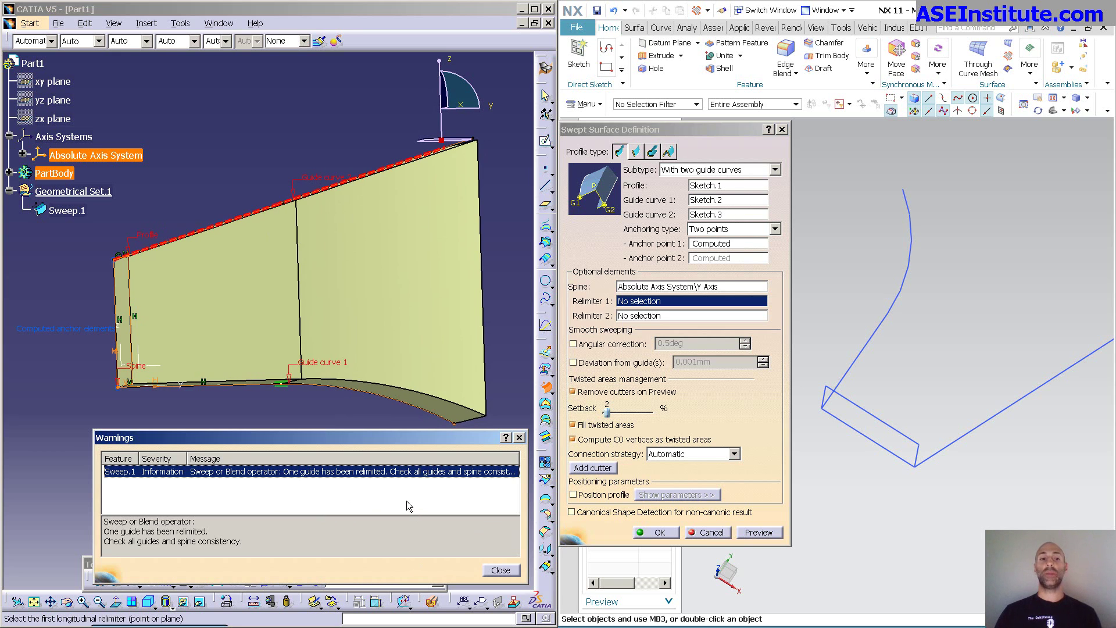
pyautogui.moveTo(409, 420); pyautogui.dragTo(486, 132, button='middle')
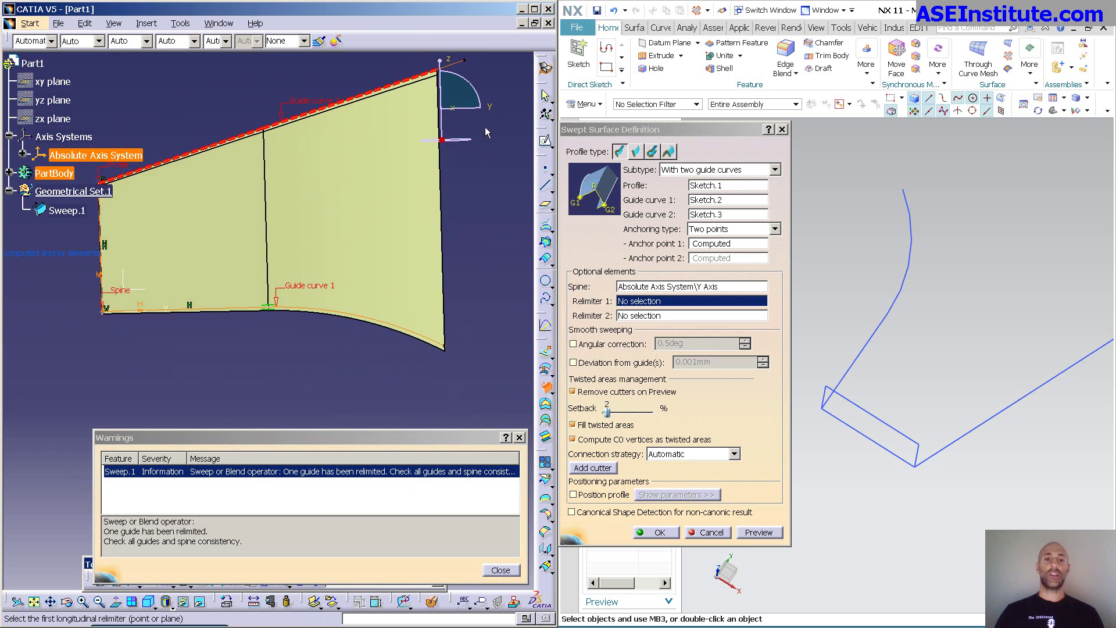
pyautogui.click(500, 570)
pyautogui.moveTo(335, 457); pyautogui.dragTo(383, 418, button='middle')
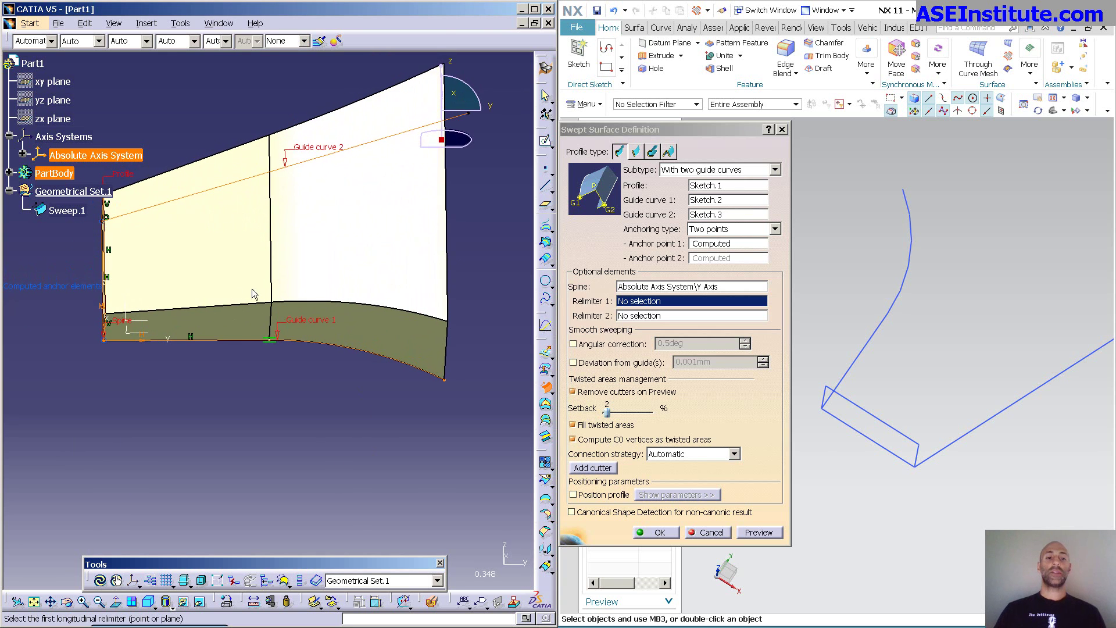
pyautogui.moveTo(313, 293); pyautogui.dragTo(339, 430, button='middle')
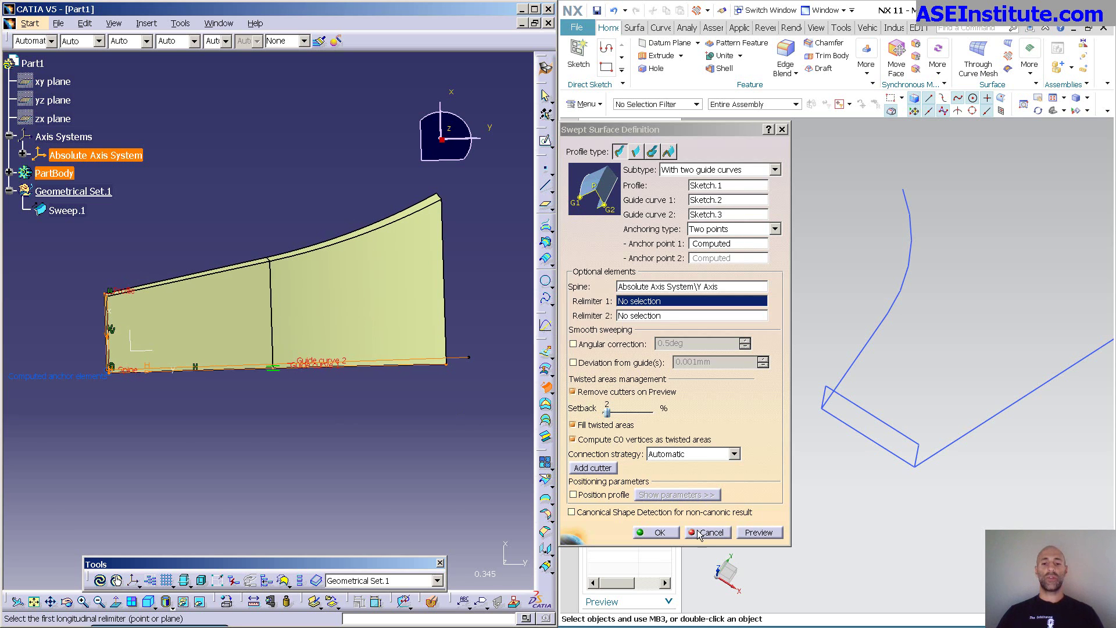
# Accept Sweep.1 and drag Sketch.2's endpoint up and left to reshape the guide.
pyautogui.click(655, 532)
pyautogui.moveTo(407, 465); pyautogui.dragTo(405, 390, button='middle')
pyautogui.click(418, 386)
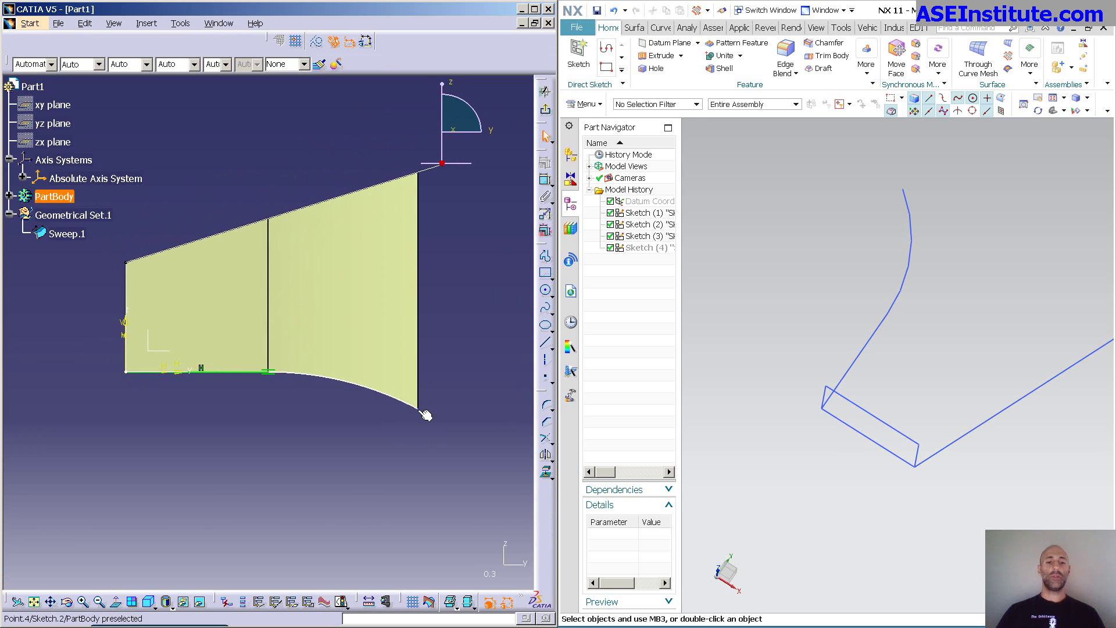
pyautogui.moveTo(418, 408); pyautogui.dragTo(391, 379)
pyautogui.click(545, 91)
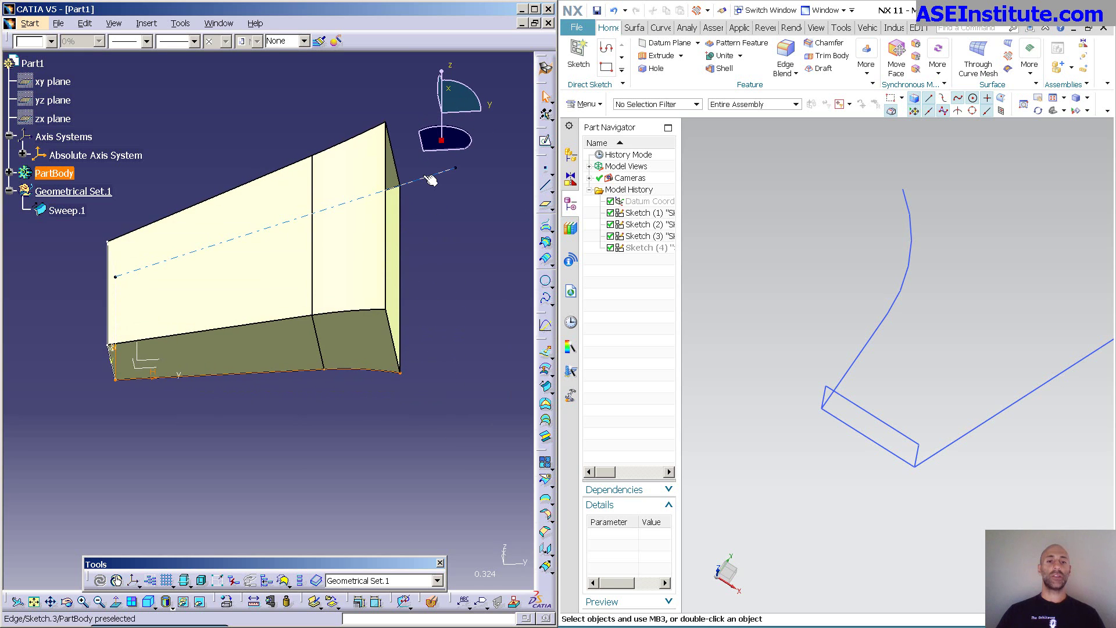
# Move Sketch.3's line endpoint, then reopen Sweep.1's definition.
pyautogui.doubleClick(432, 189)
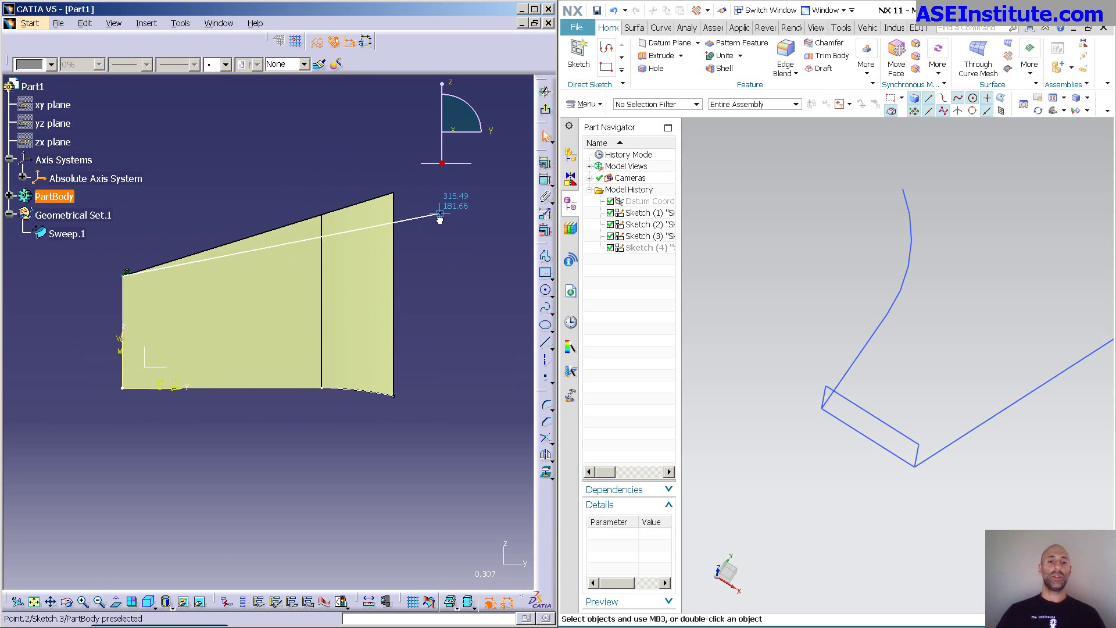
pyautogui.click(427, 296)
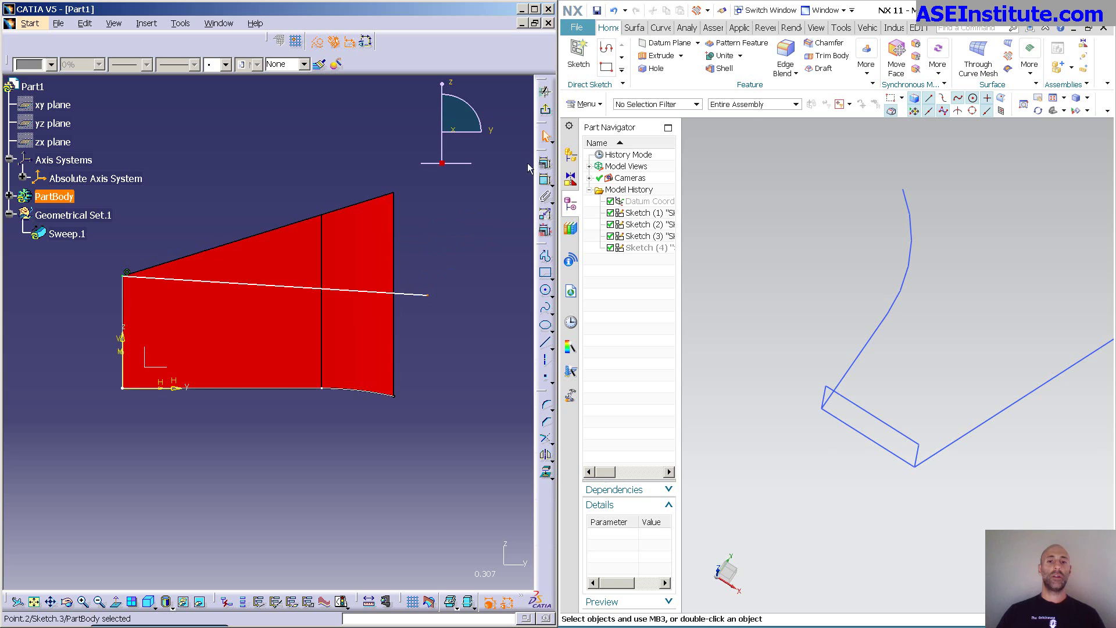
pyautogui.click(545, 111)
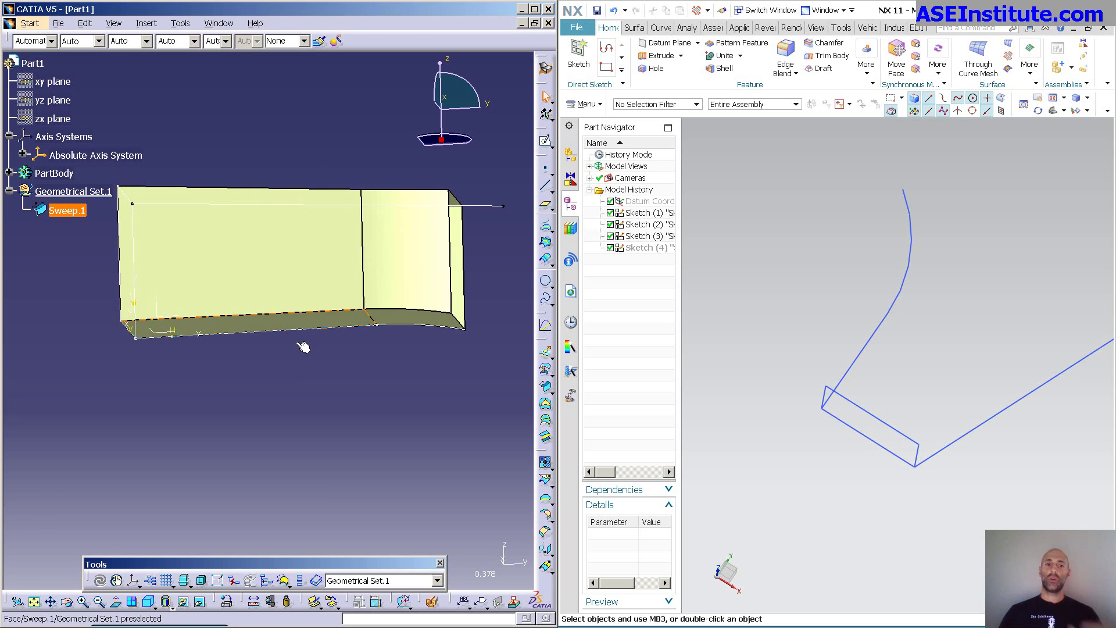
pyautogui.click(314, 264)
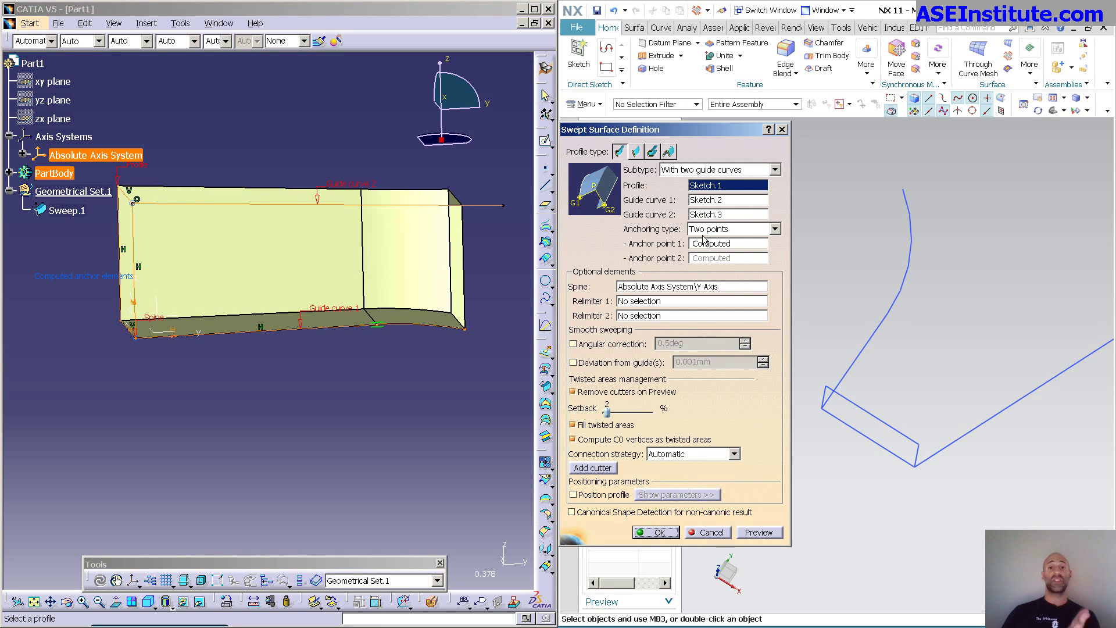
# Try the With pulling direction subtype on Sweep.1, then cancel the edit.
pyautogui.click(745, 169)
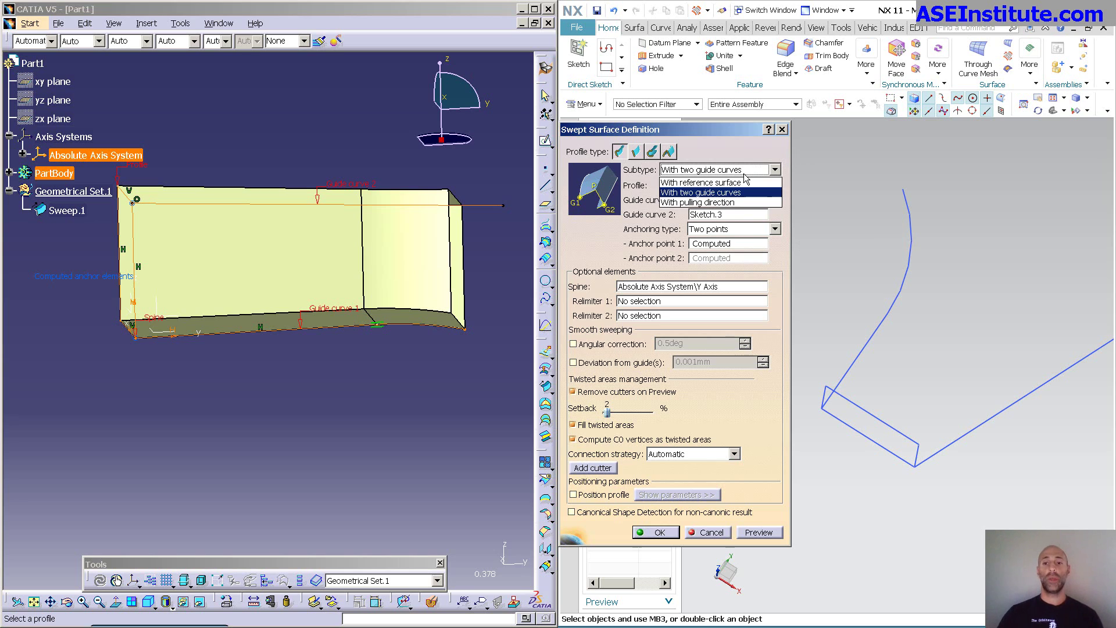
pyautogui.click(731, 202)
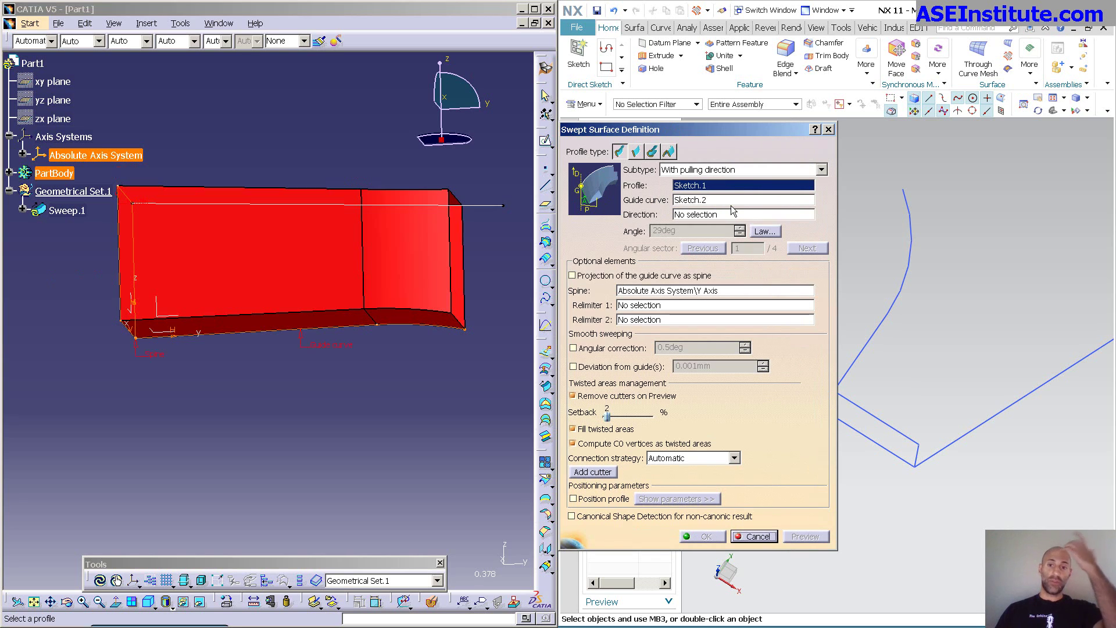
pyautogui.click(702, 214)
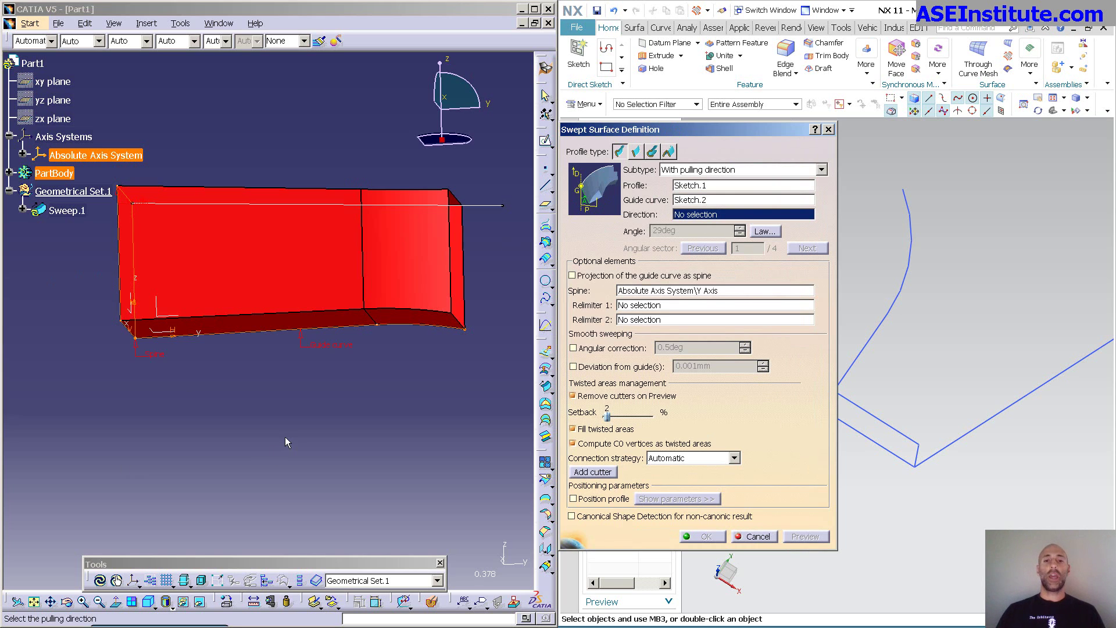
pyautogui.hotkey('shift', 'Up')
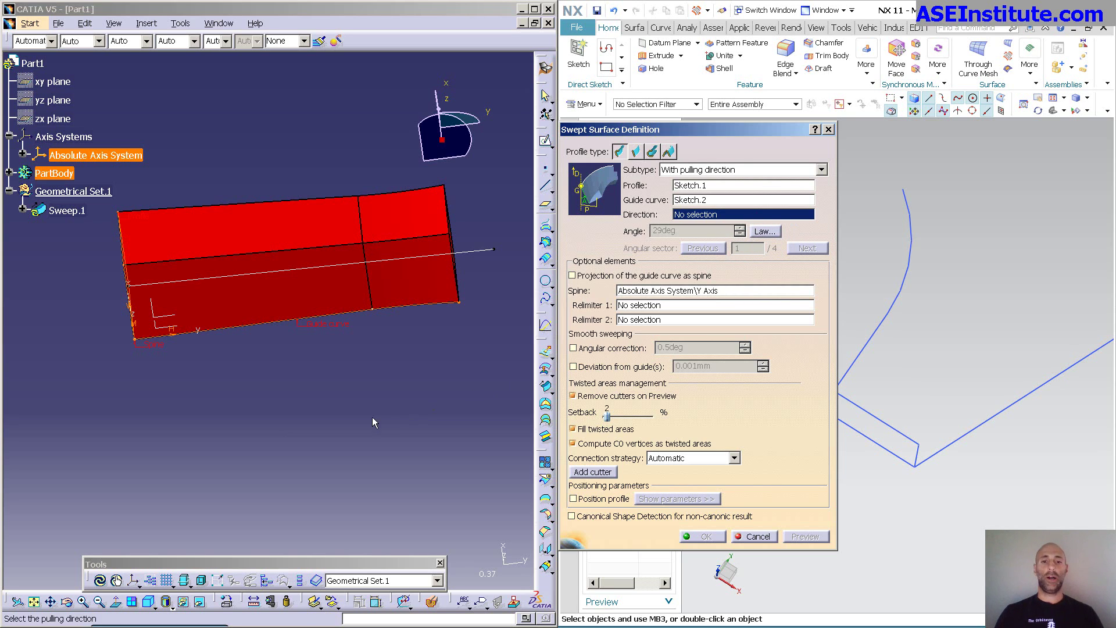
pyautogui.press('Escape')
# Rotate the NX wireframe, repeat the Swept command, and move its dialog left.
pyautogui.click(791, 395)
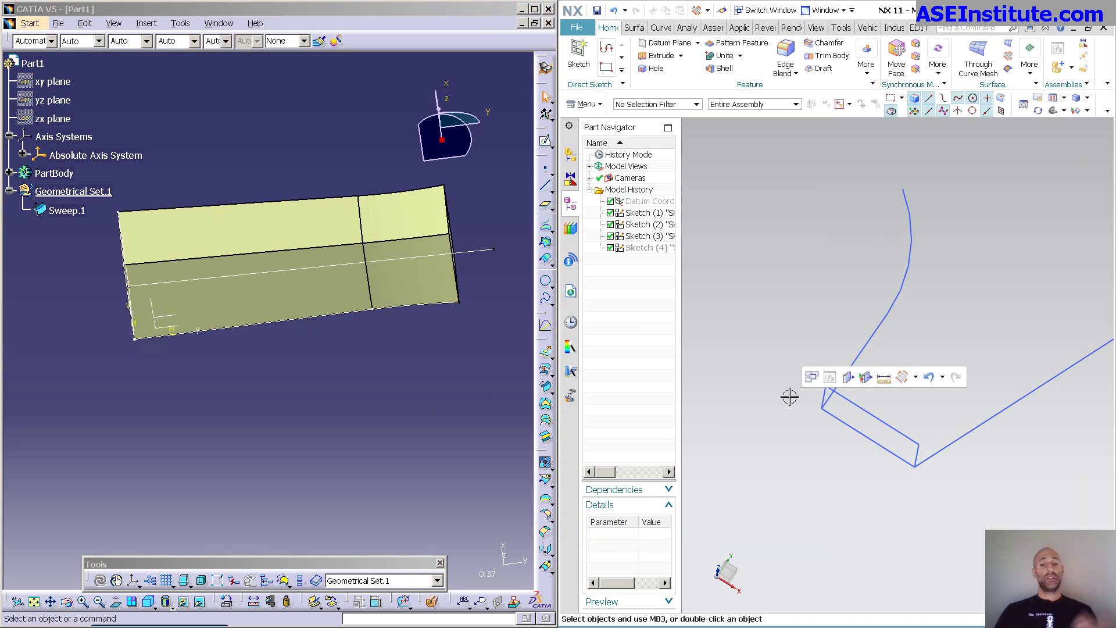
pyautogui.moveTo(731, 294); pyautogui.dragTo(751, 136, button='middle')
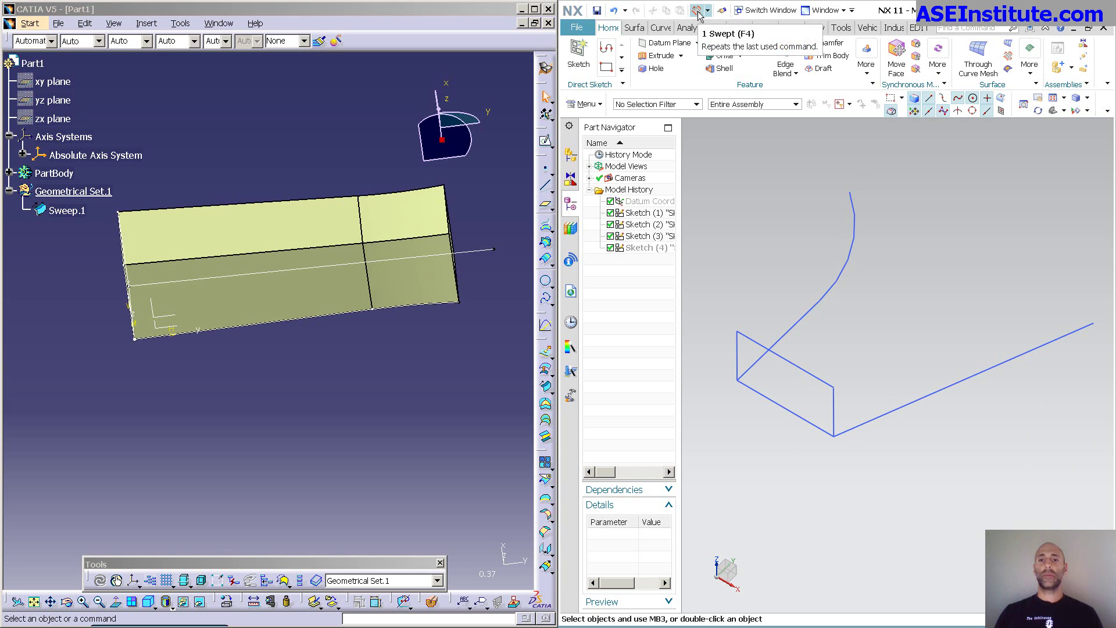
pyautogui.click(699, 16)
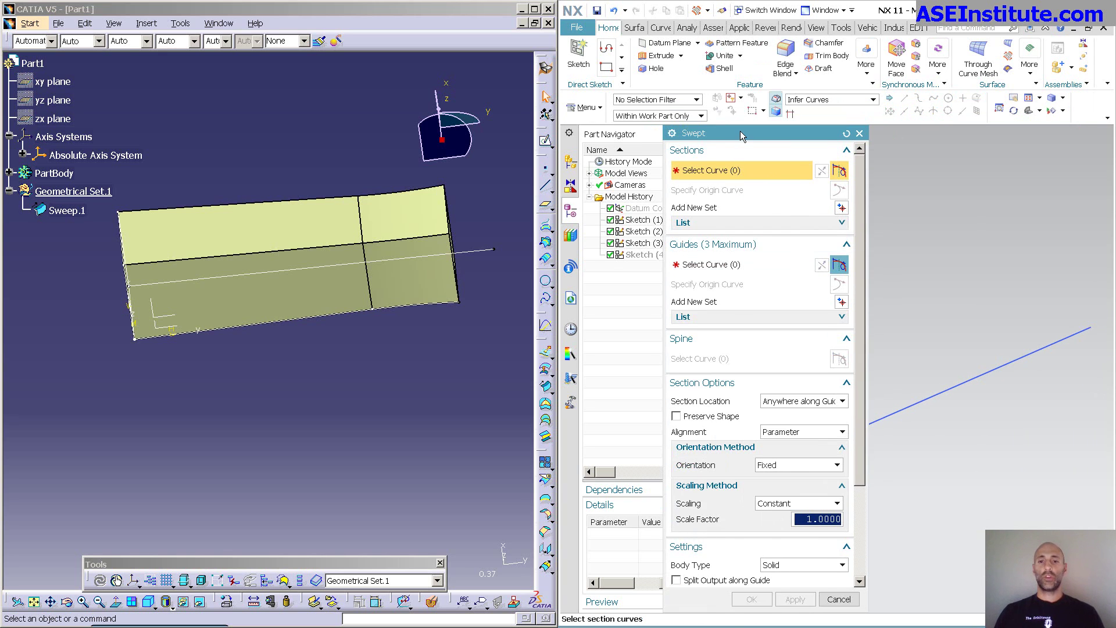
pyautogui.moveTo(741, 131); pyautogui.dragTo(424, 114)
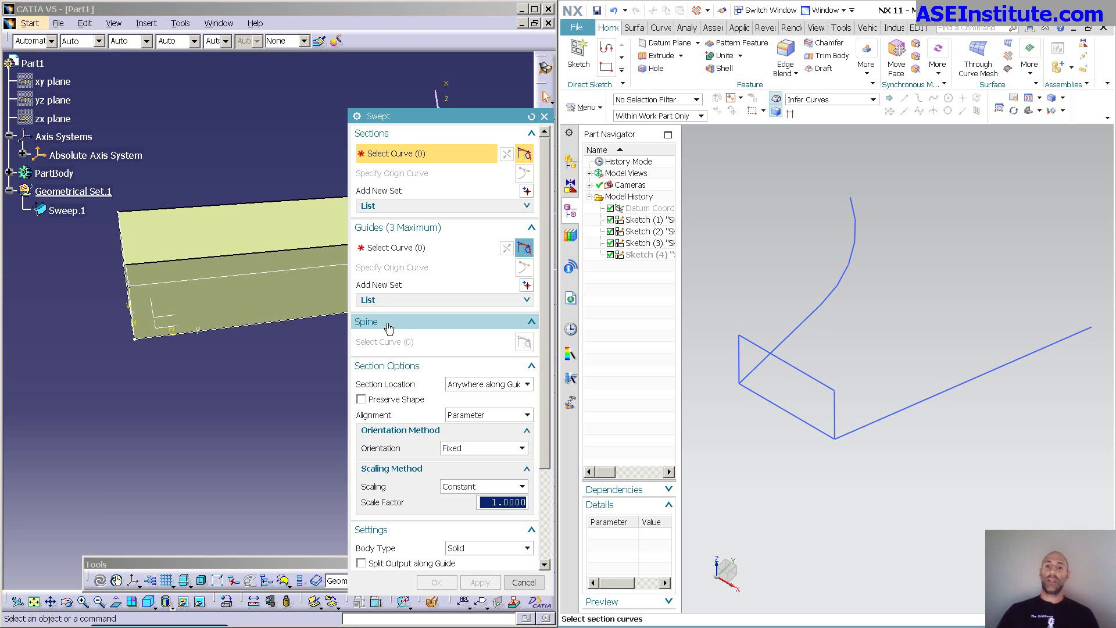
# Sweep the rectangle section along the curved guide sketch with Preserve Shape enabled.
pyautogui.click(760, 393)
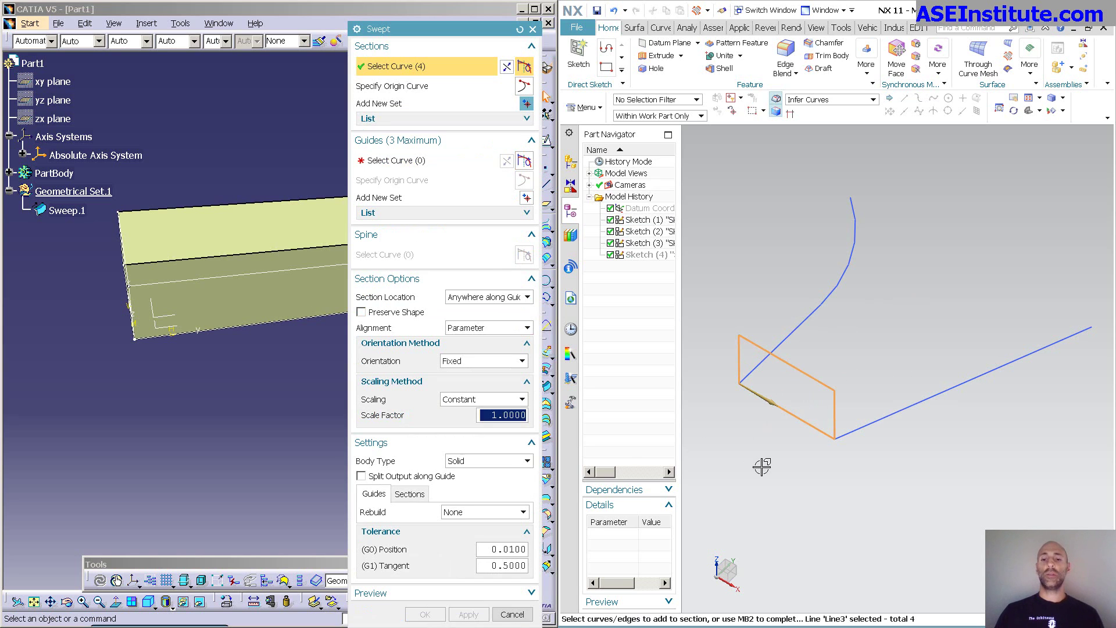
pyautogui.click(433, 162)
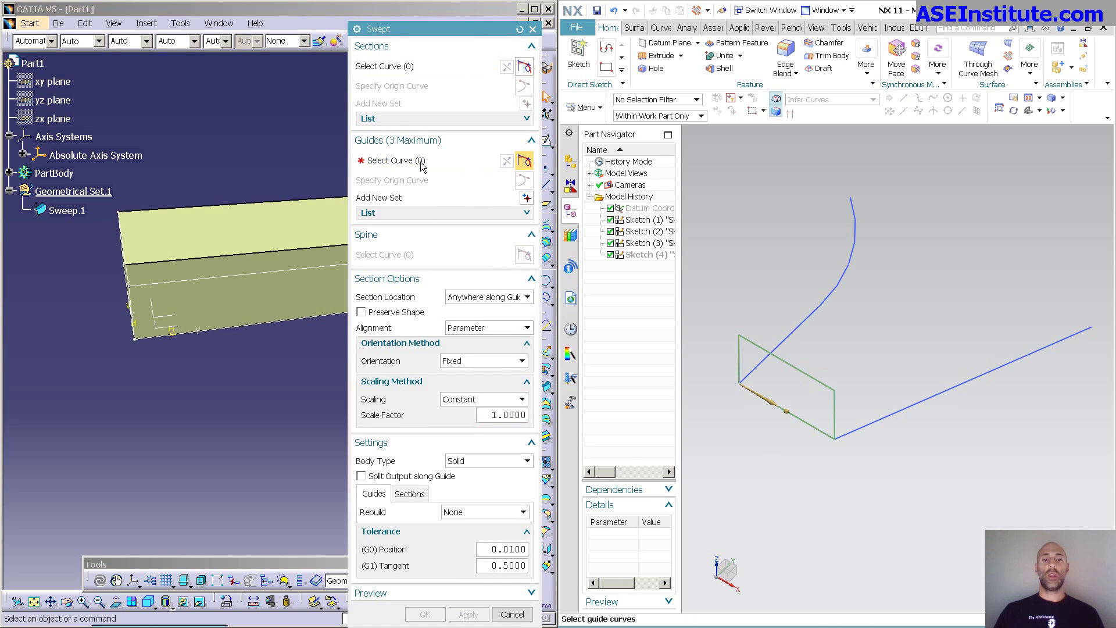
pyautogui.click(789, 342)
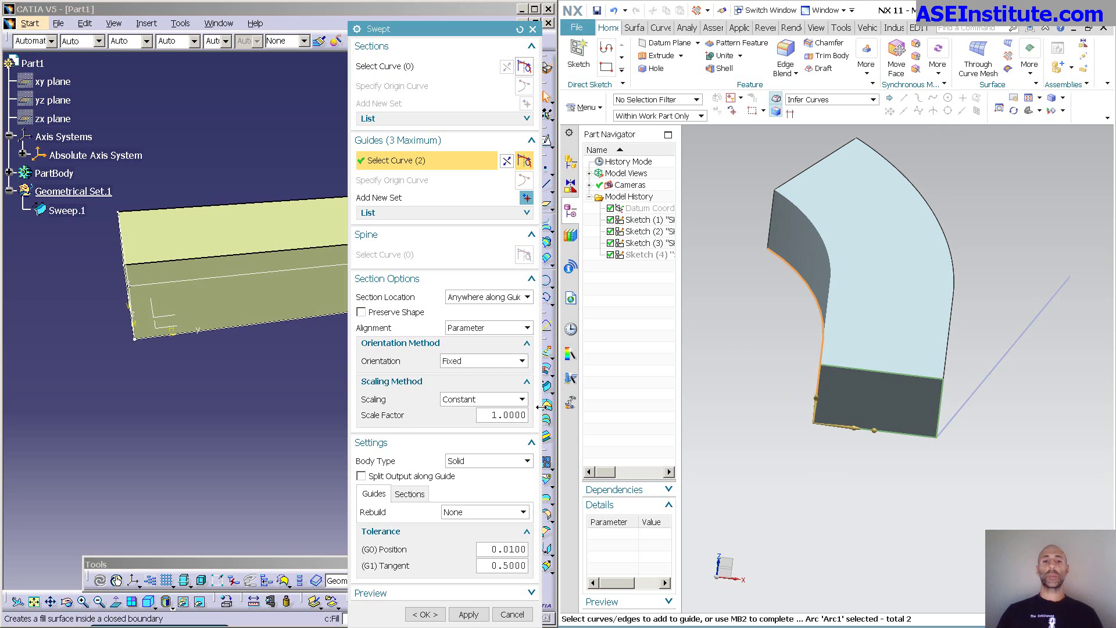
pyautogui.click(390, 317)
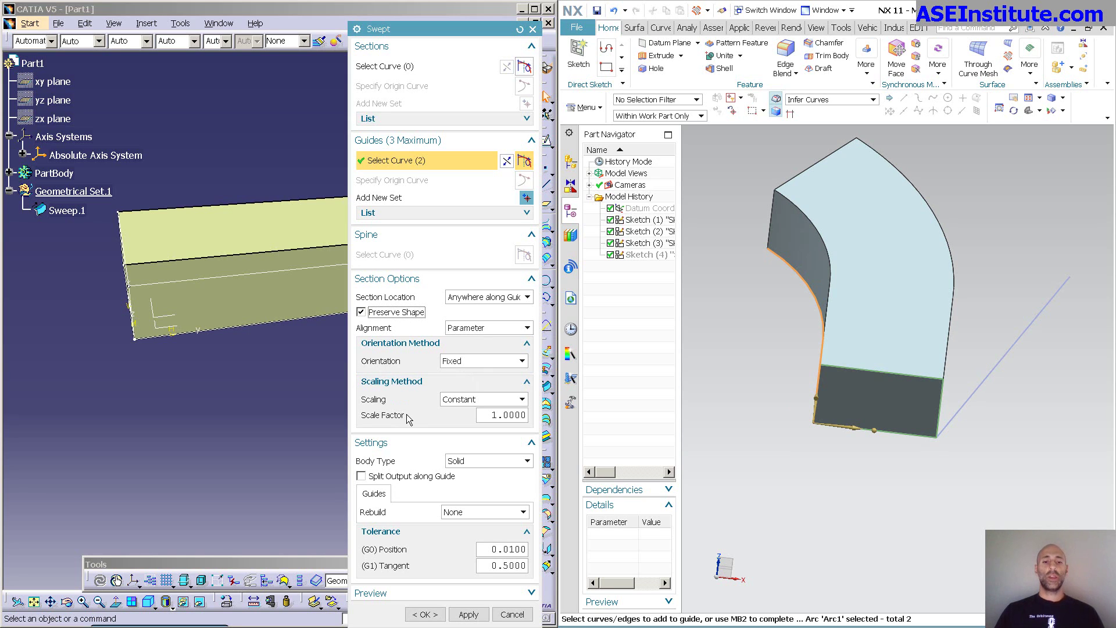
pyautogui.click(462, 364)
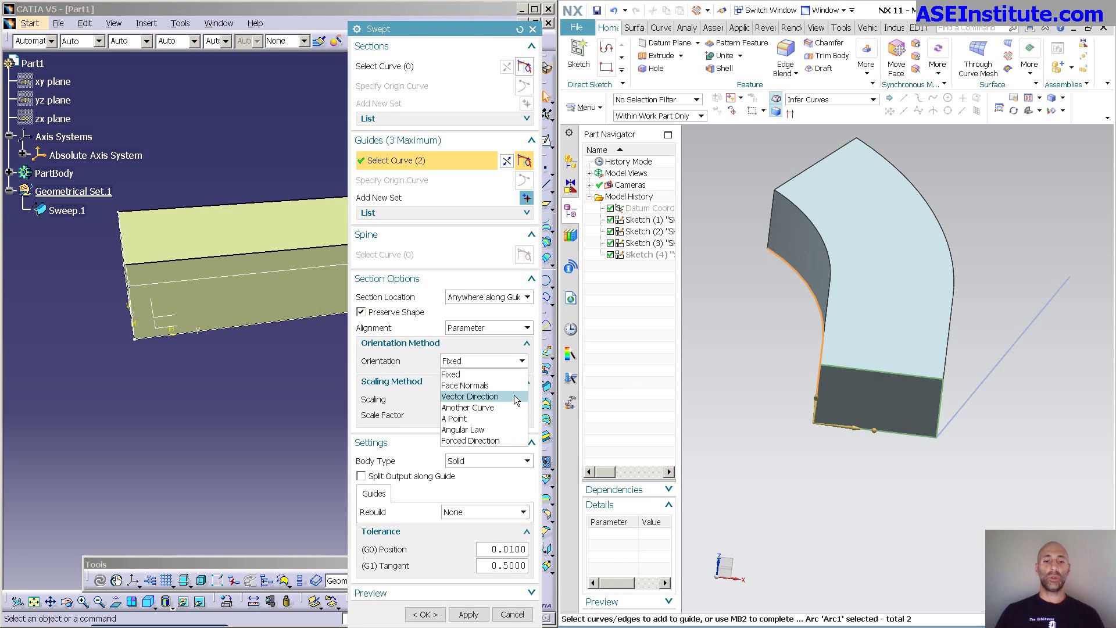
# Orient the section by Vector Direction along the Z-axis.
pyautogui.click(491, 397)
pyautogui.moveTo(767, 421); pyautogui.dragTo(895, 355, button='middle')
pyautogui.click(903, 348)
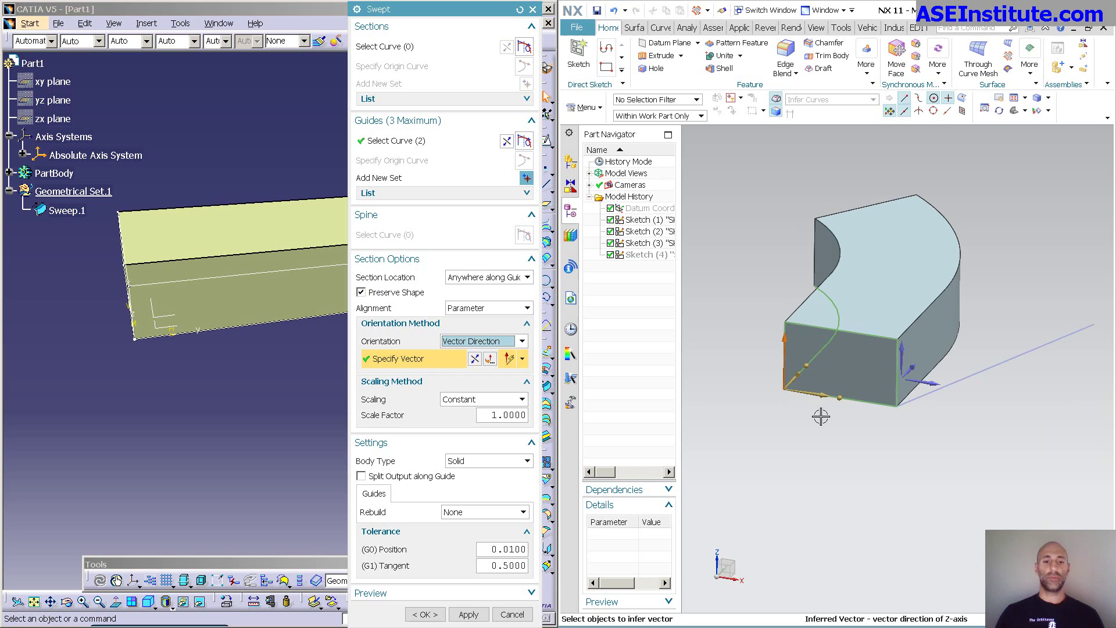
# Switch orientation to Another Curve using the straight line.
pyautogui.click(522, 341)
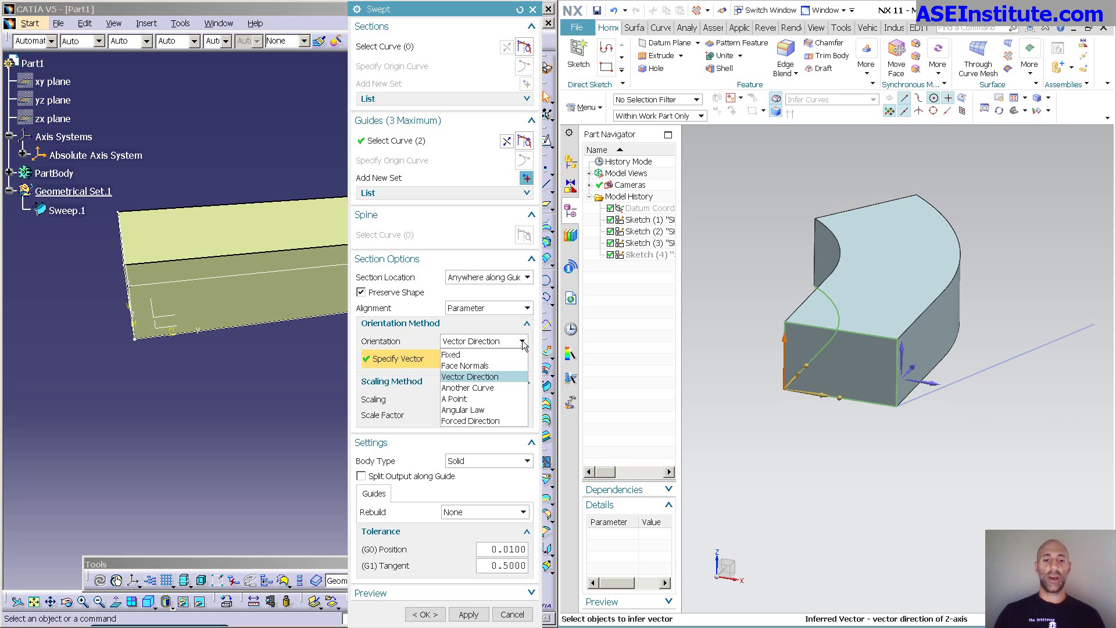
pyautogui.click(489, 388)
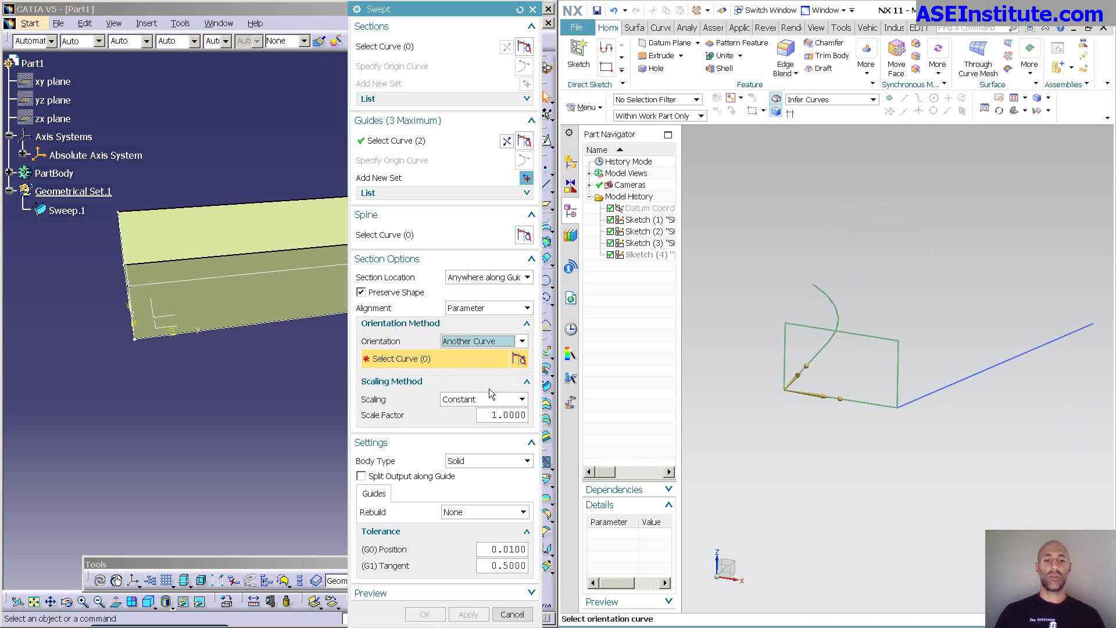
pyautogui.click(934, 391)
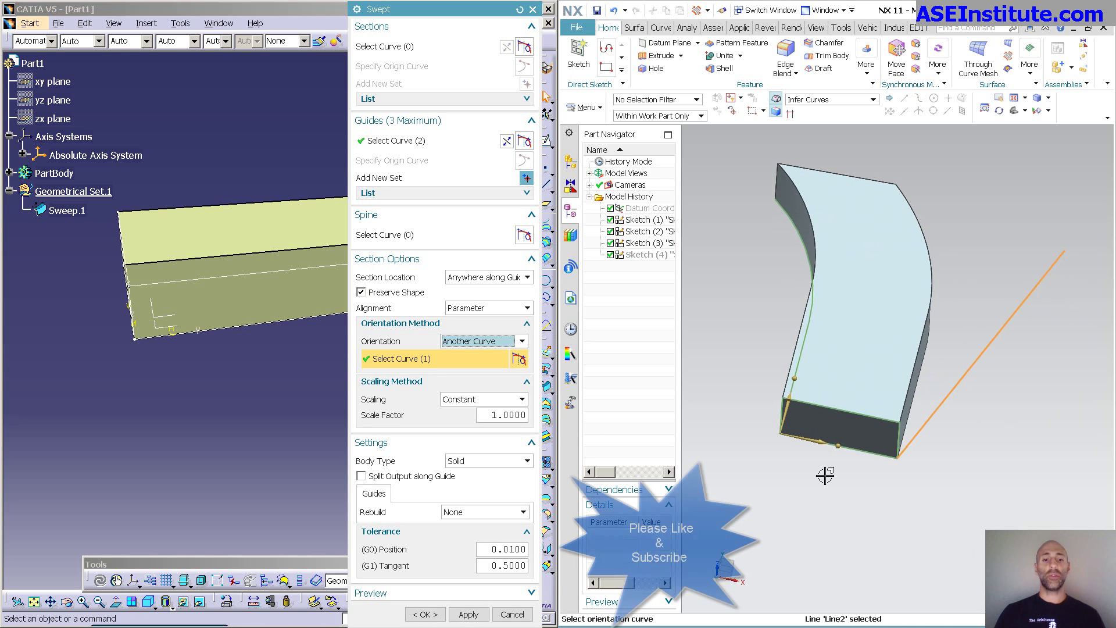
# Change the section orientation to Face Normals.
pyautogui.click(497, 344)
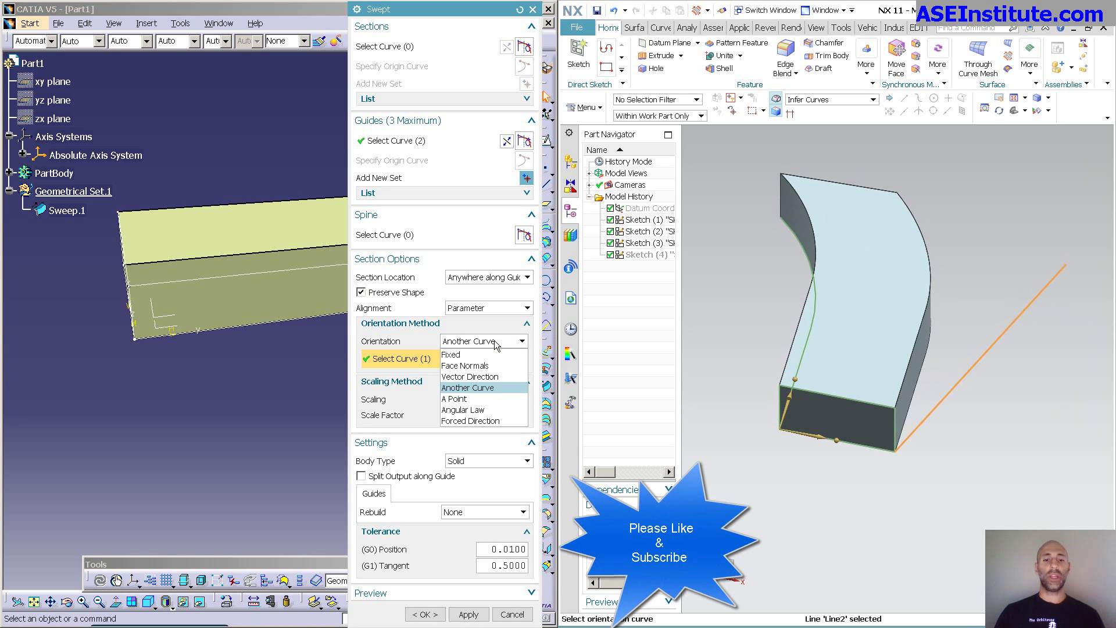
pyautogui.click(465, 366)
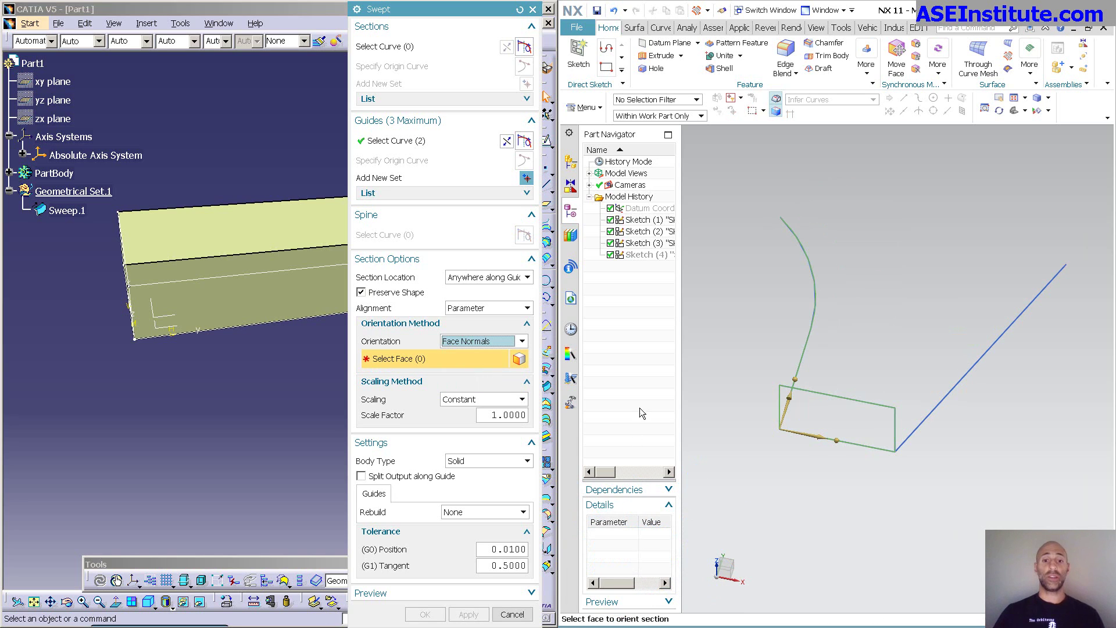
pyautogui.click(516, 344)
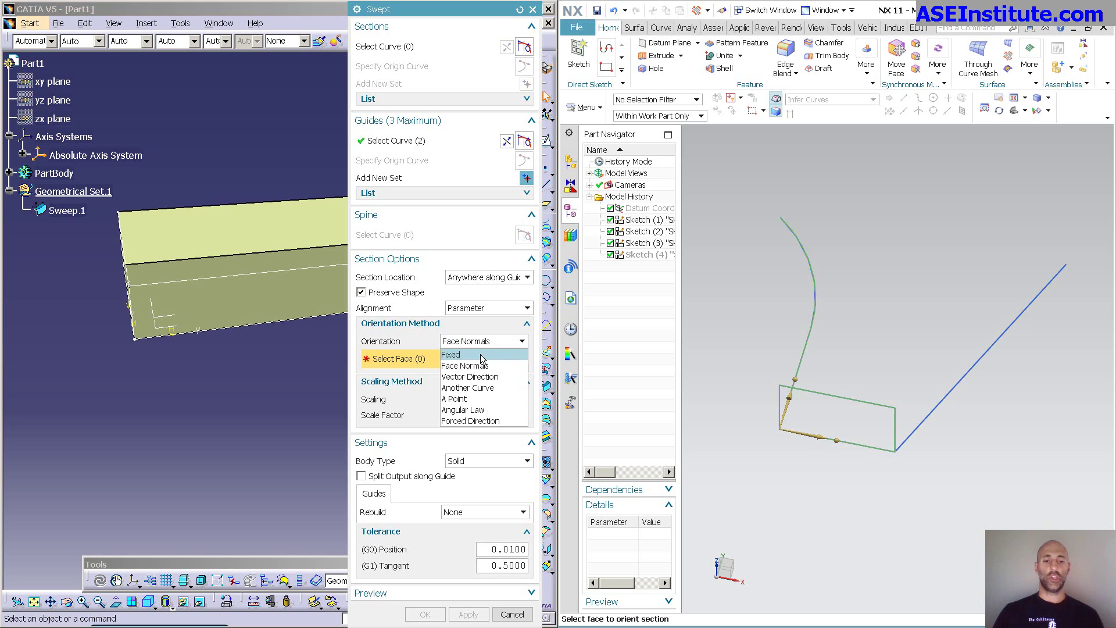
# Try a Linear twist law ending at 29 deg, then set section orientation back to Fixed.
pyautogui.click(480, 410)
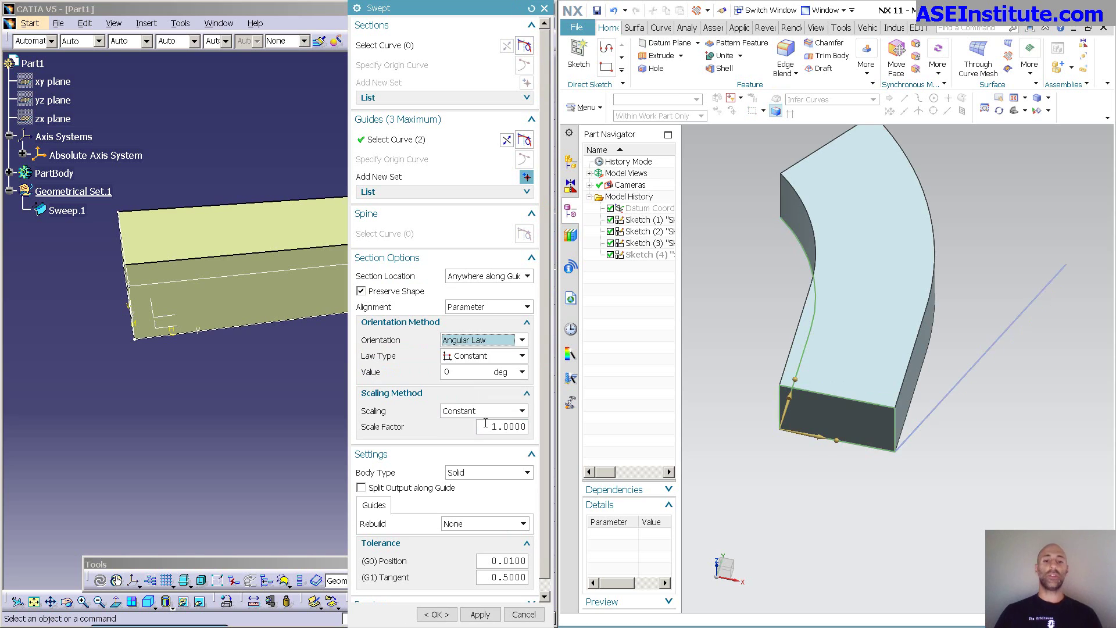
pyautogui.click(482, 356)
pyautogui.click(476, 380)
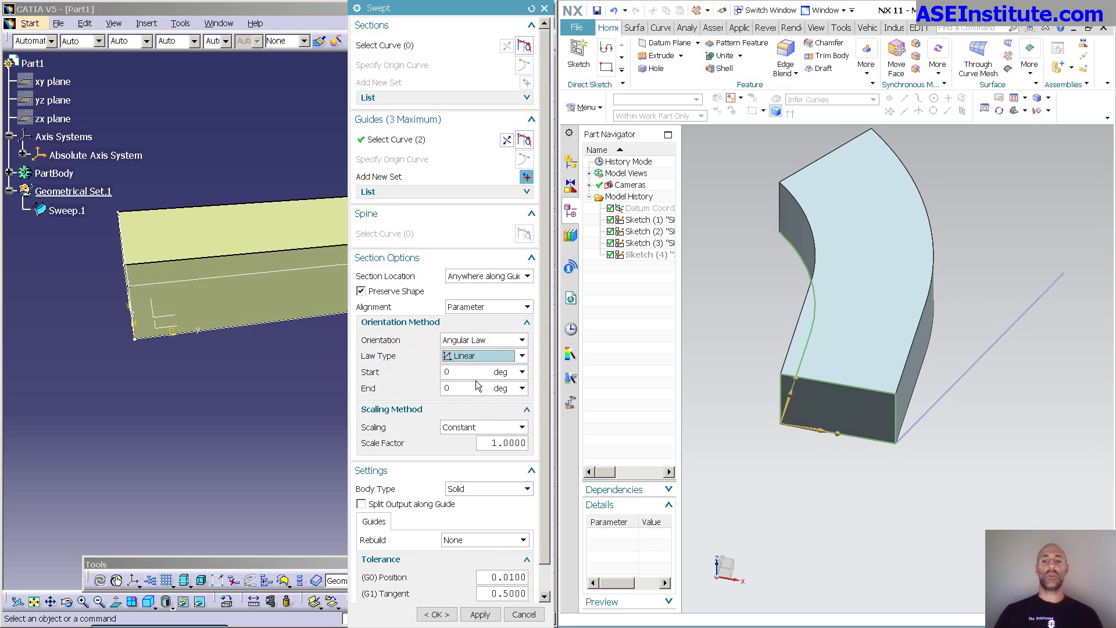
pyautogui.click(469, 387)
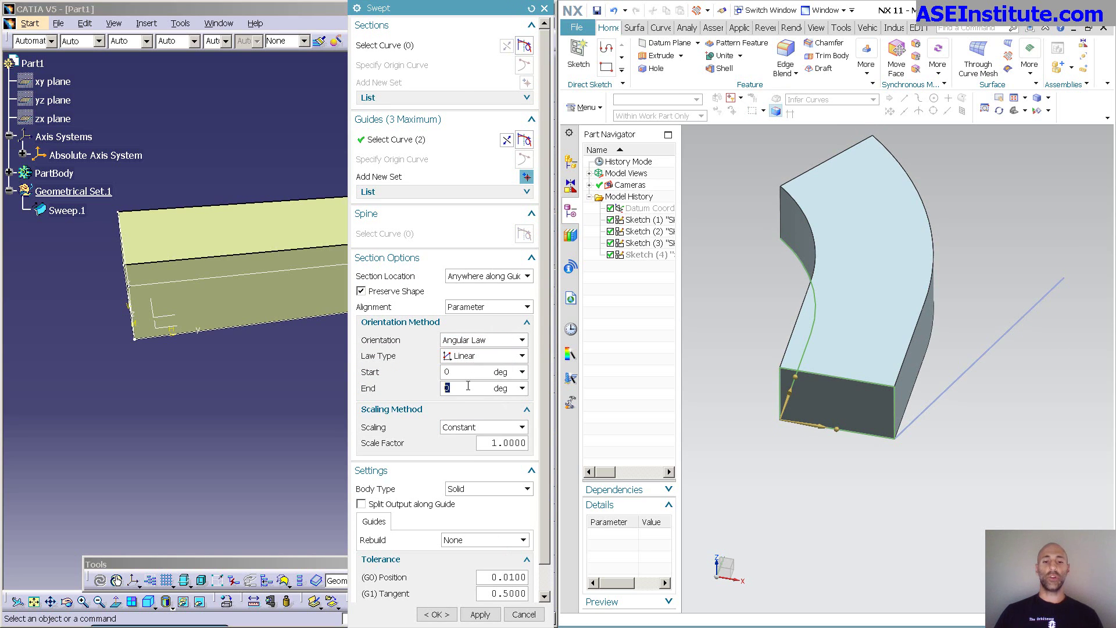
pyautogui.write('29')
pyautogui.press('Return')
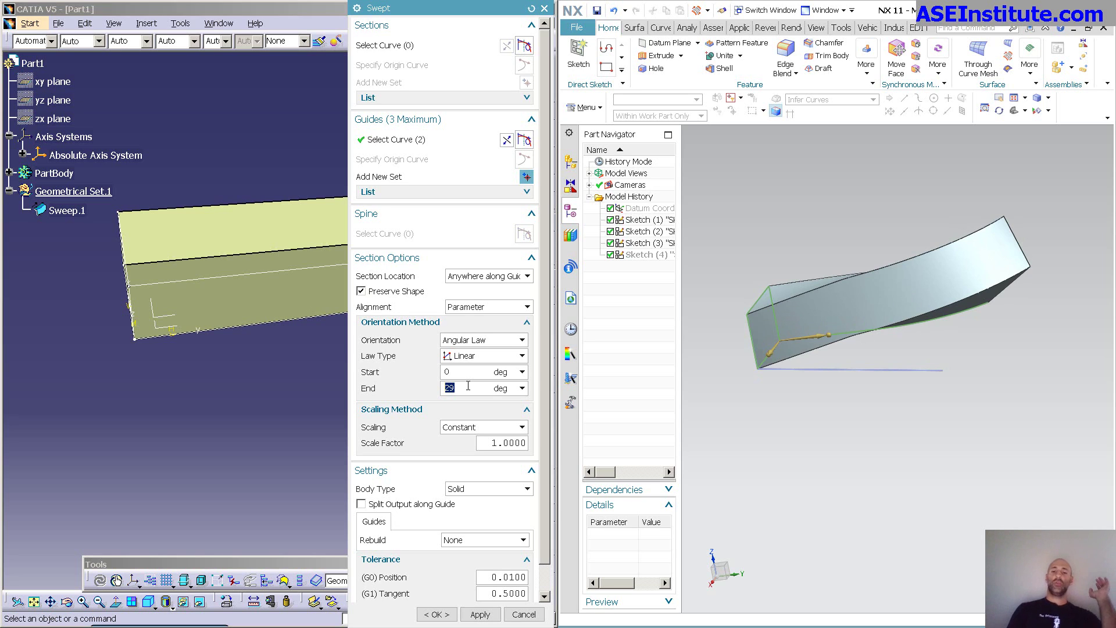
pyautogui.click(505, 344)
pyautogui.click(476, 352)
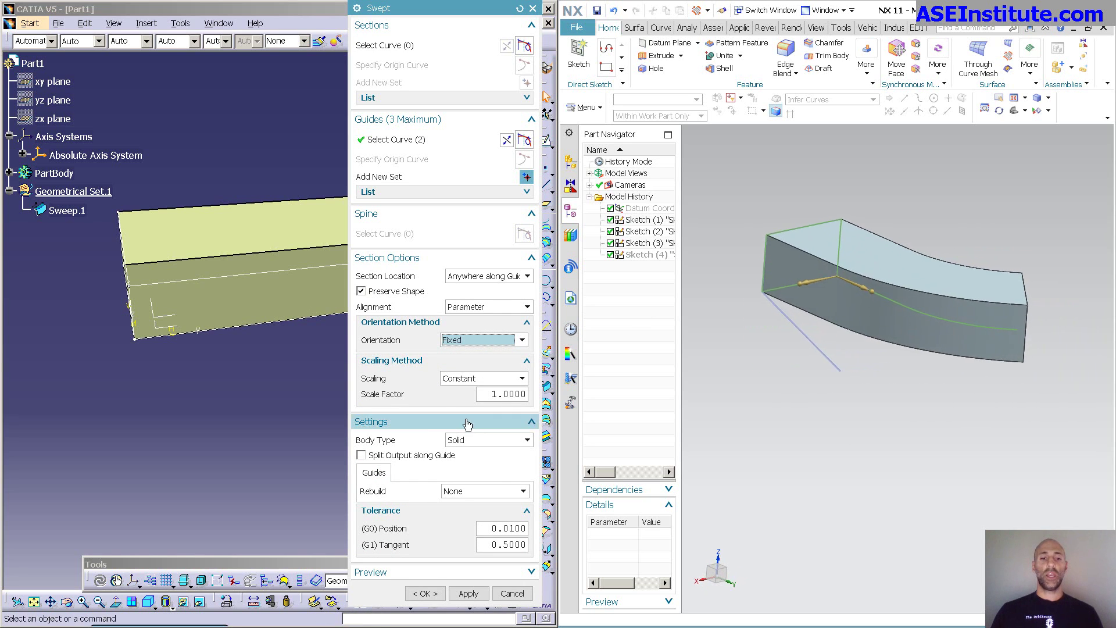
# Keep Constant scaling and set the scale factor to 0.5, trying 1.5 before returning to 0.5.
pyautogui.click(483, 379)
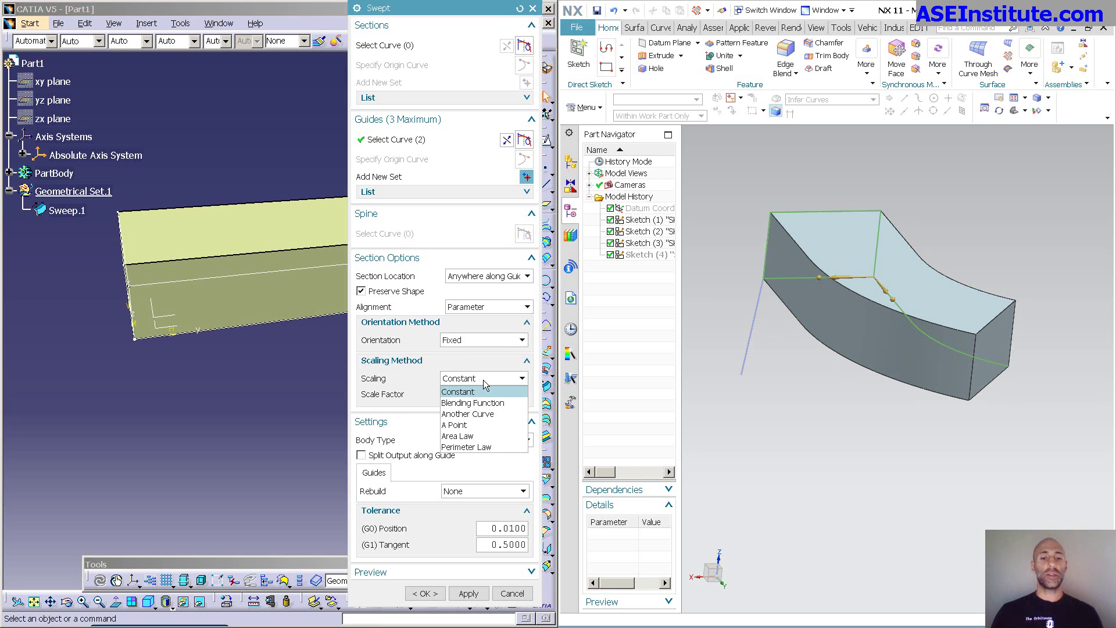
pyautogui.click(484, 391)
pyautogui.doubleClick(510, 395)
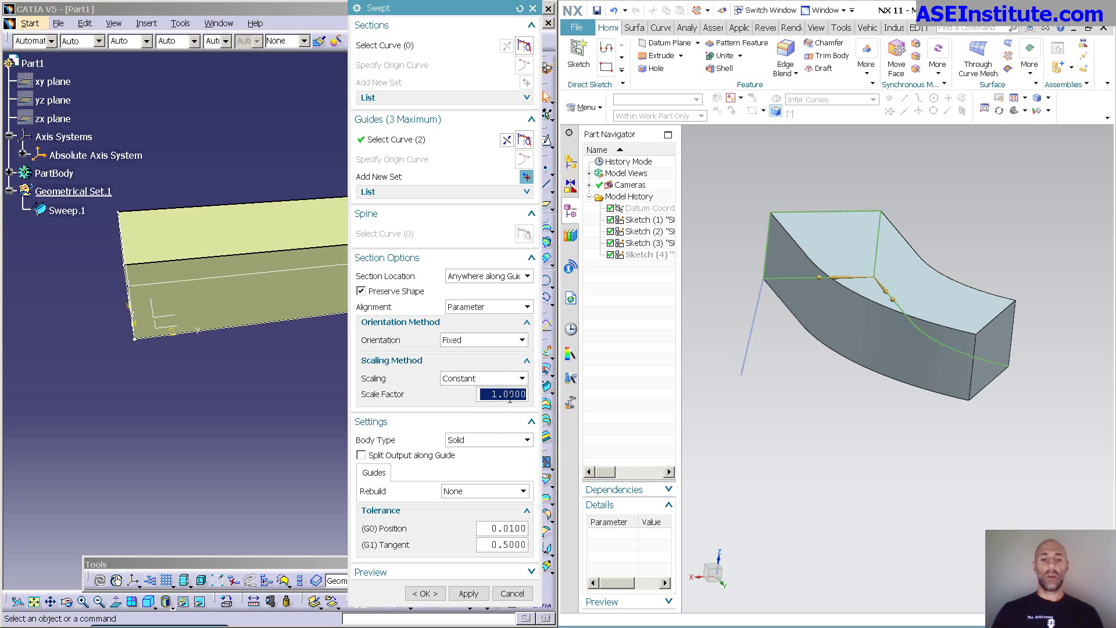
pyautogui.write('.5')
pyautogui.press('Return')
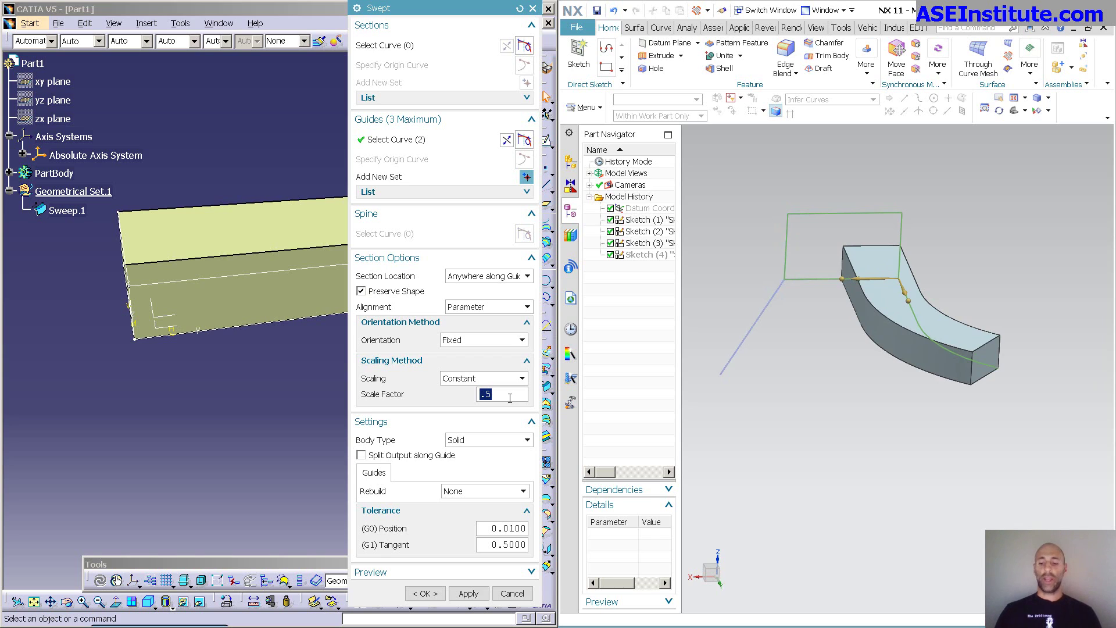
pyautogui.write('1.5')
pyautogui.press('Return')
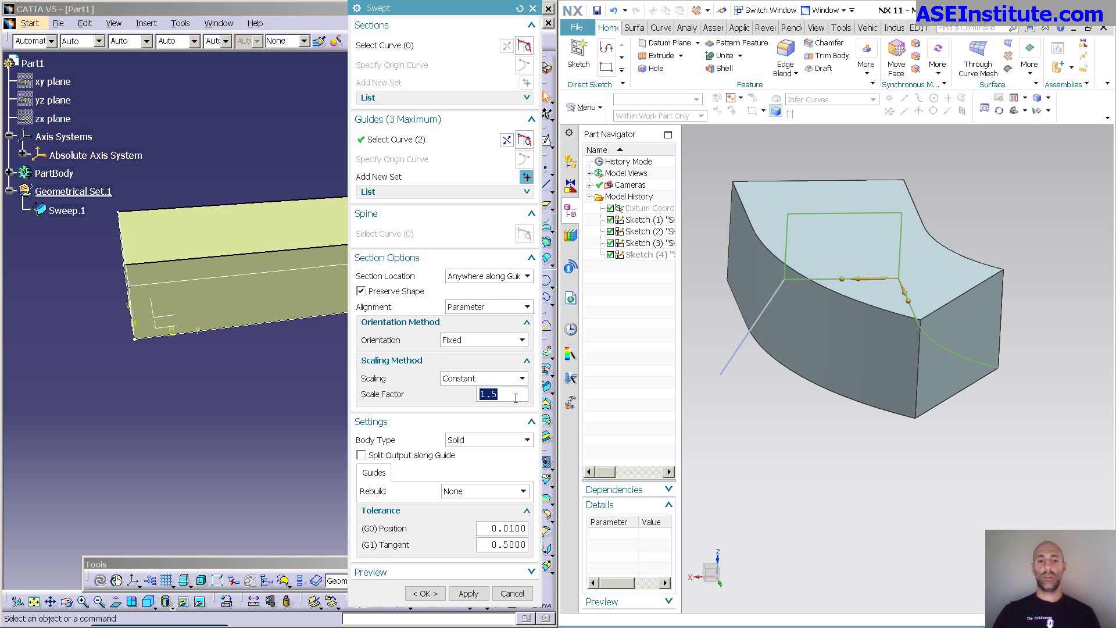
pyautogui.write('.5')
pyautogui.press('Return')
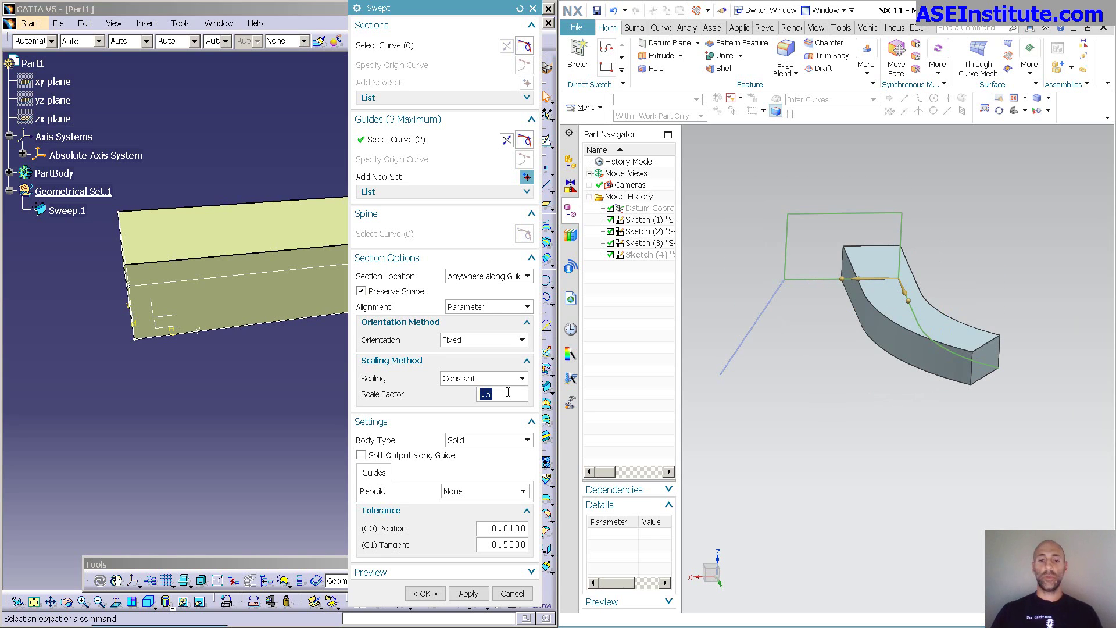
pyautogui.click(487, 379)
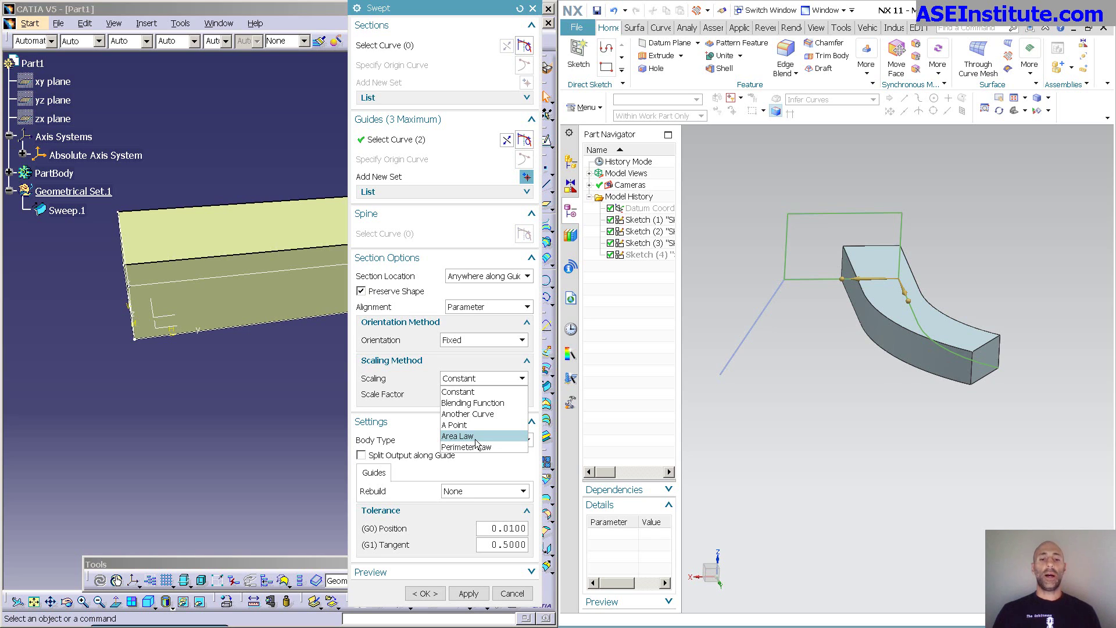
# Switch scaling to a Linear Blending Function starting at 0.5 and inspect the tapered solid.
pyautogui.click(472, 402)
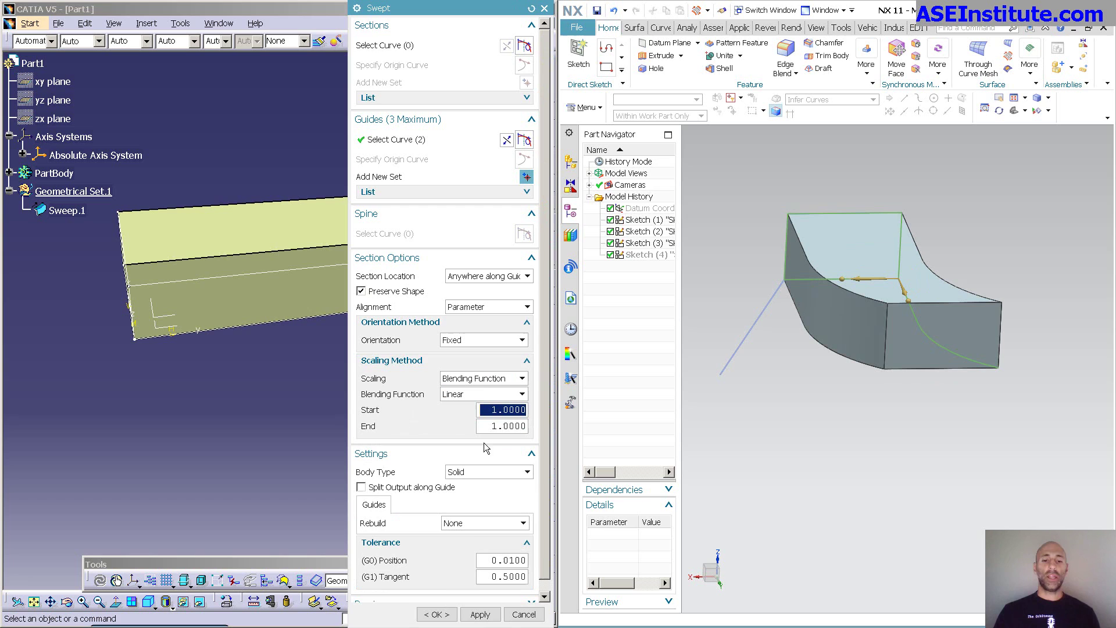
pyautogui.write('.5')
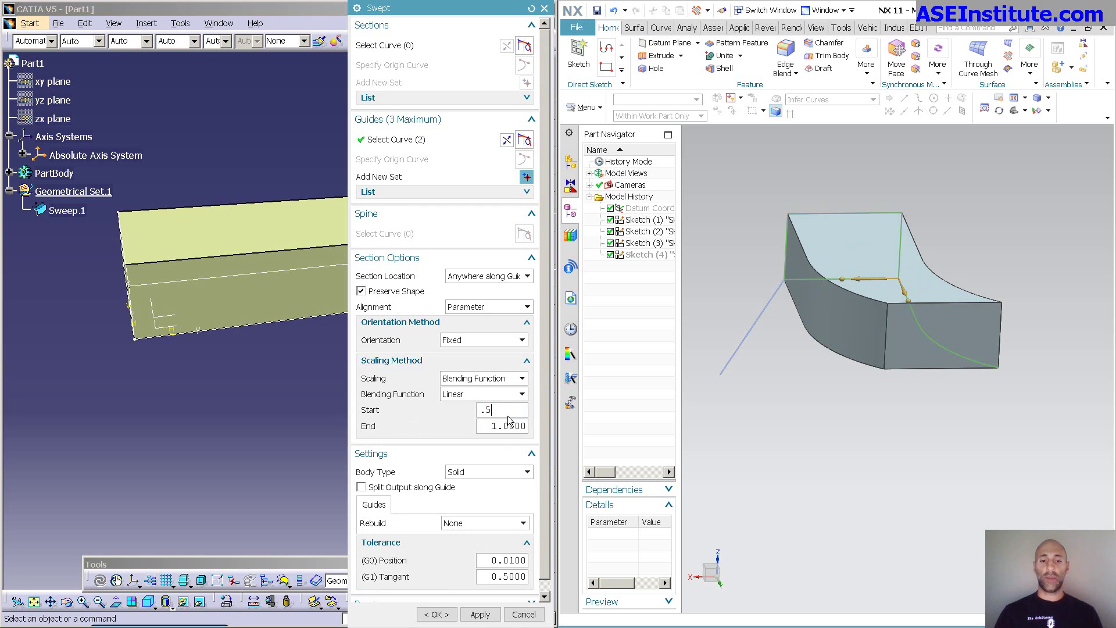
pyautogui.press('Return')
pyautogui.moveTo(901, 444); pyautogui.dragTo(965, 379, button='middle')
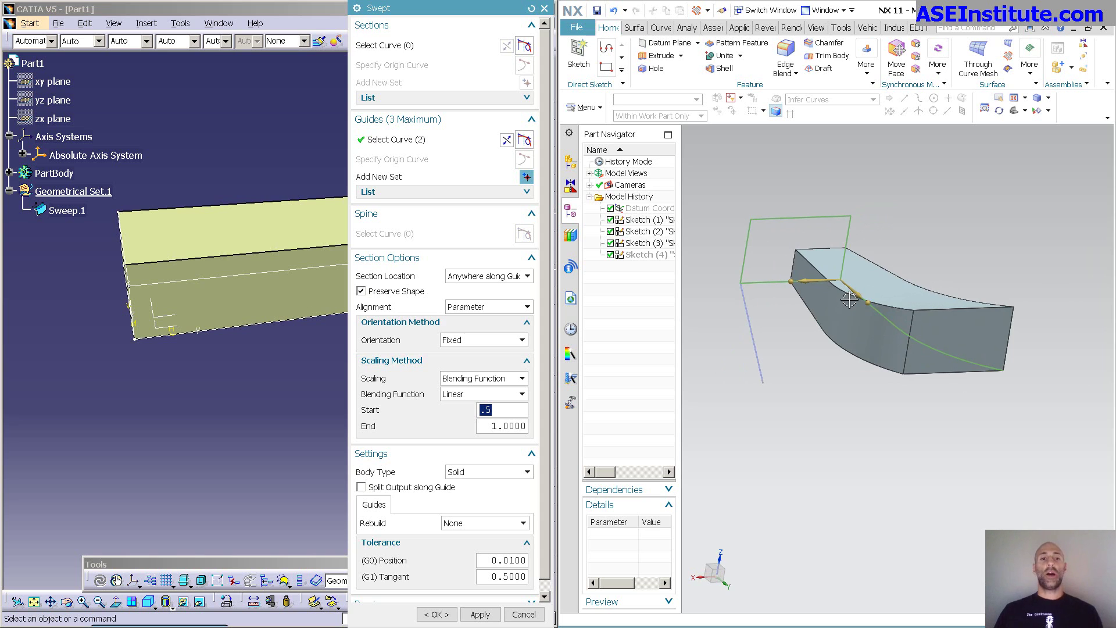
# Cancel the previous sweep and select the four-line rectangle as the new section.
pyautogui.click(696, 10)
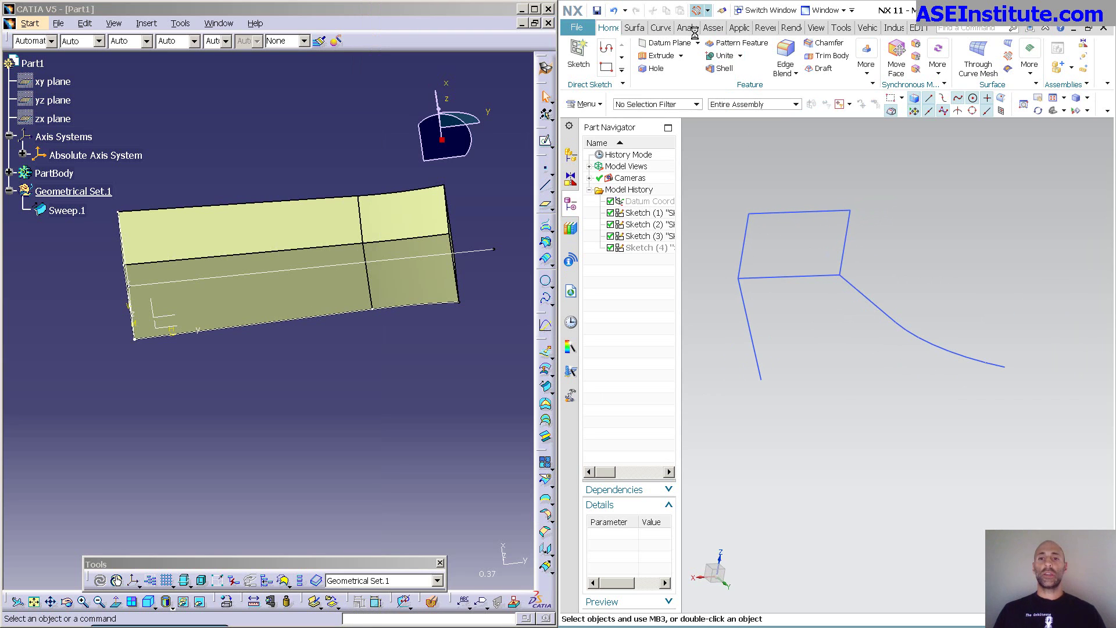
pyautogui.moveTo(822, 424); pyautogui.dragTo(830, 419, button='middle')
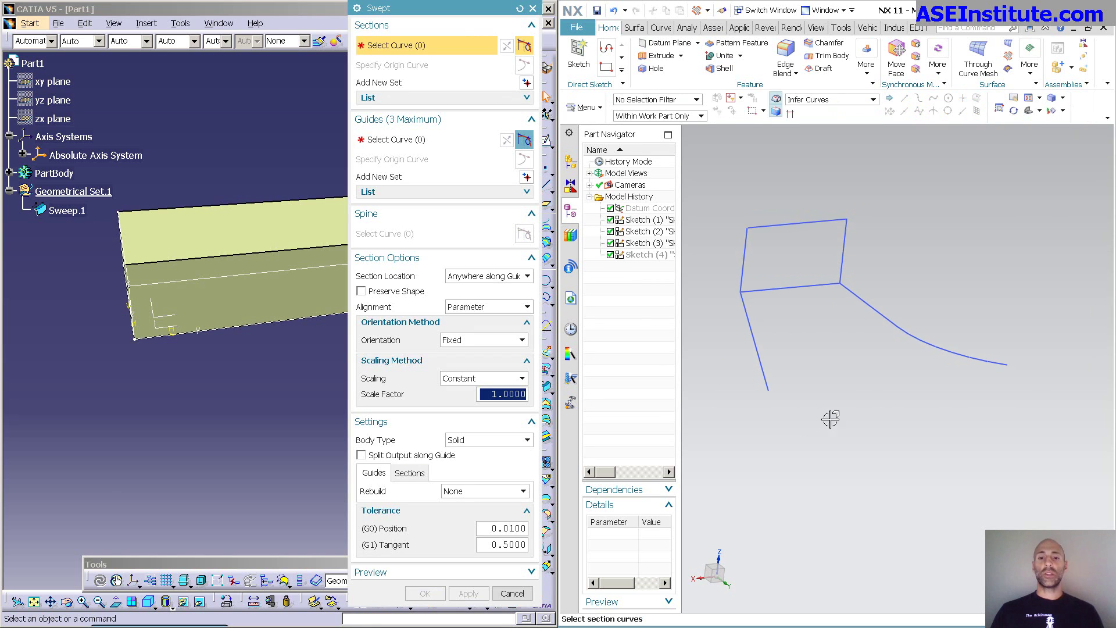
pyautogui.click(760, 291)
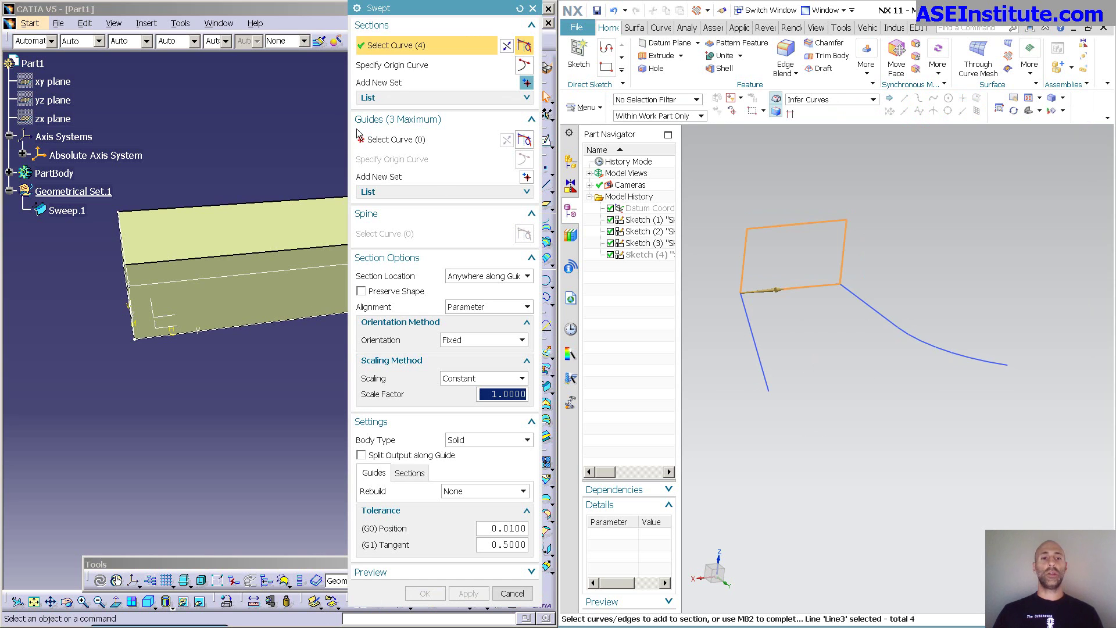
pyautogui.middleClick(864, 378)
# Pick the right curve as a guide, turn on Preserve Shape, then clear the guide selection.
pyautogui.click(854, 294)
pyautogui.moveTo(866, 385); pyautogui.dragTo(866, 442, button='middle')
pyautogui.click(383, 291)
pyautogui.moveTo(784, 413); pyautogui.dragTo(797, 471, button='middle')
pyautogui.middleClick(742, 387)
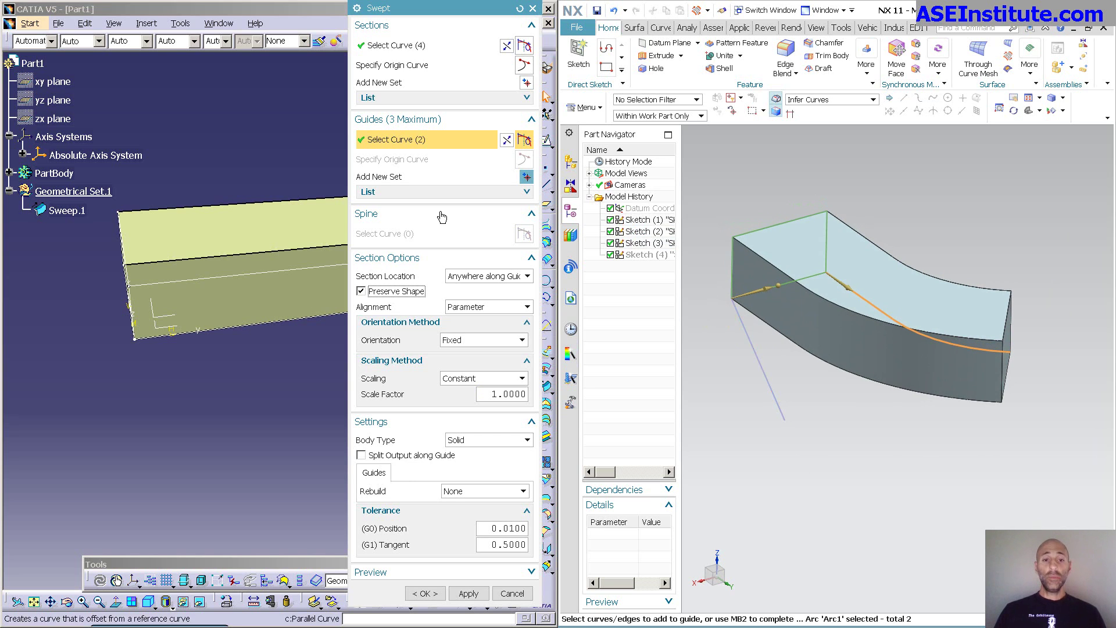
# Use the straight blue line as the single guide and orbit around the uniformly scaled solid.
pyautogui.click(740, 320)
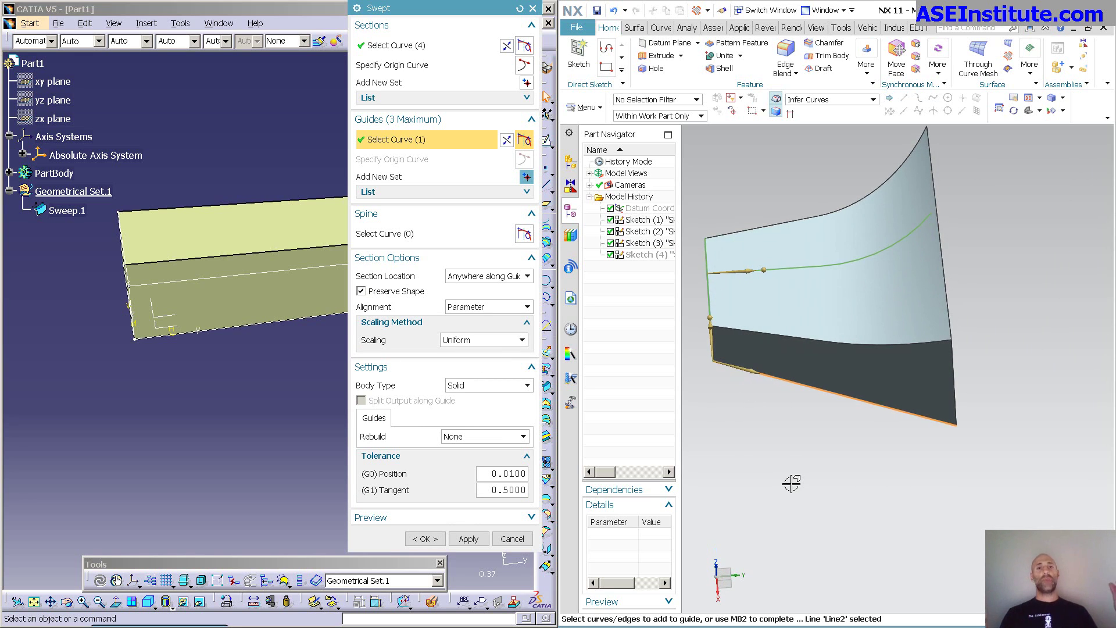
pyautogui.moveTo(792, 481); pyautogui.dragTo(742, 367, button='middle')
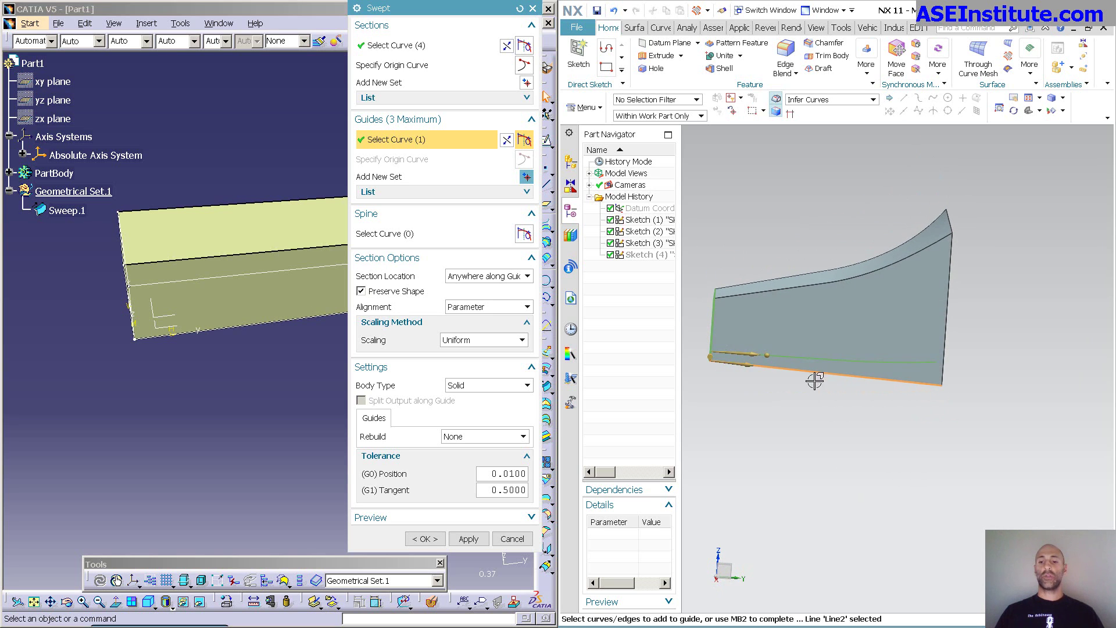
pyautogui.moveTo(939, 391); pyautogui.dragTo(730, 304, button='middle')
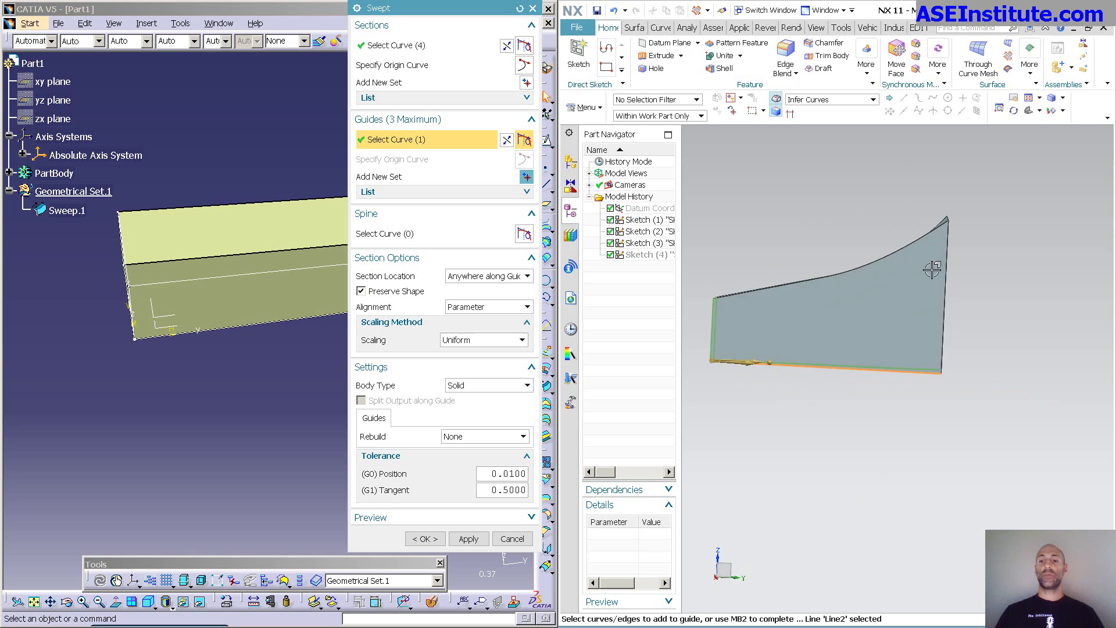
pyautogui.moveTo(932, 269); pyautogui.dragTo(909, 414, button='middle')
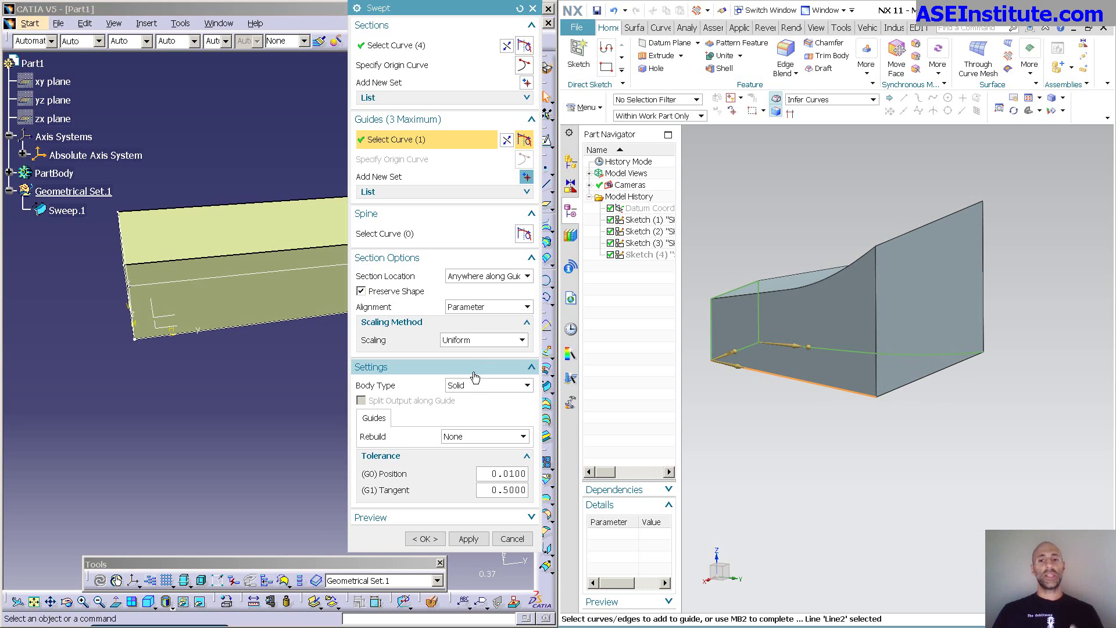
# Change the single-guide sweep's scaling method from Uniform to Lateral.
pyautogui.click(486, 340)
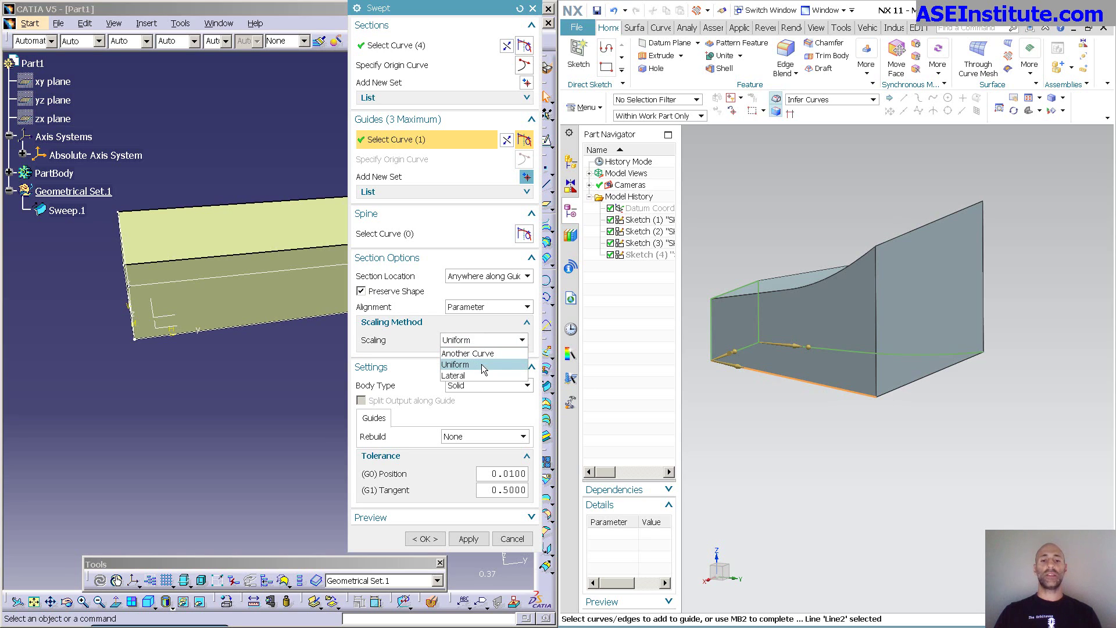
pyautogui.click(479, 373)
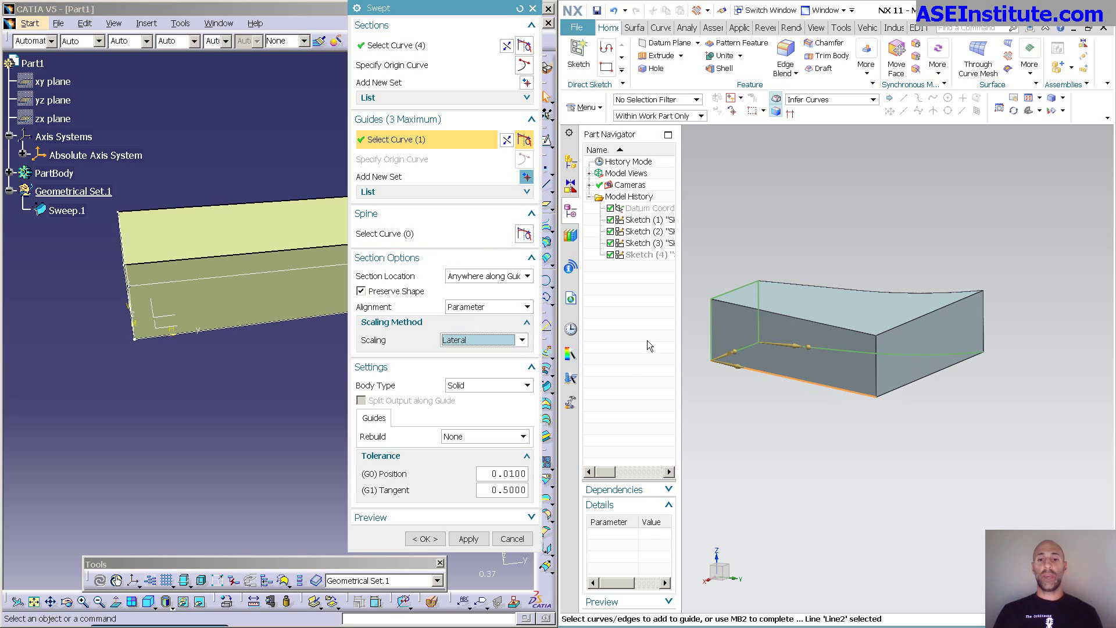
# Show Sketch (4) and set scaling to Another Curve using that arc, checking the preview.
pyautogui.rightClick(653, 259)
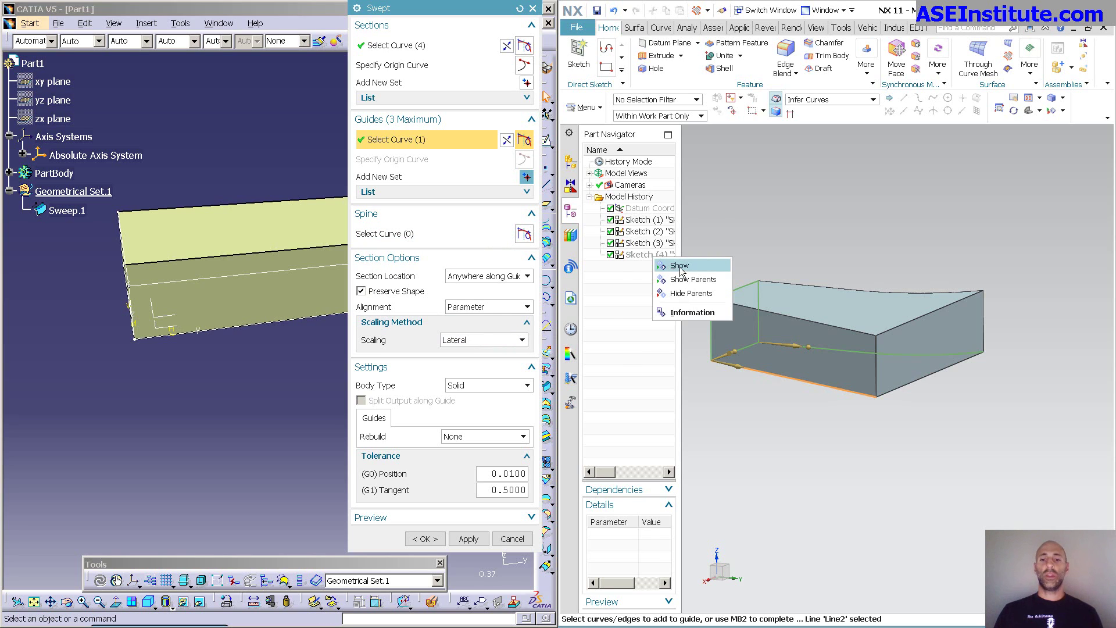
pyautogui.click(677, 265)
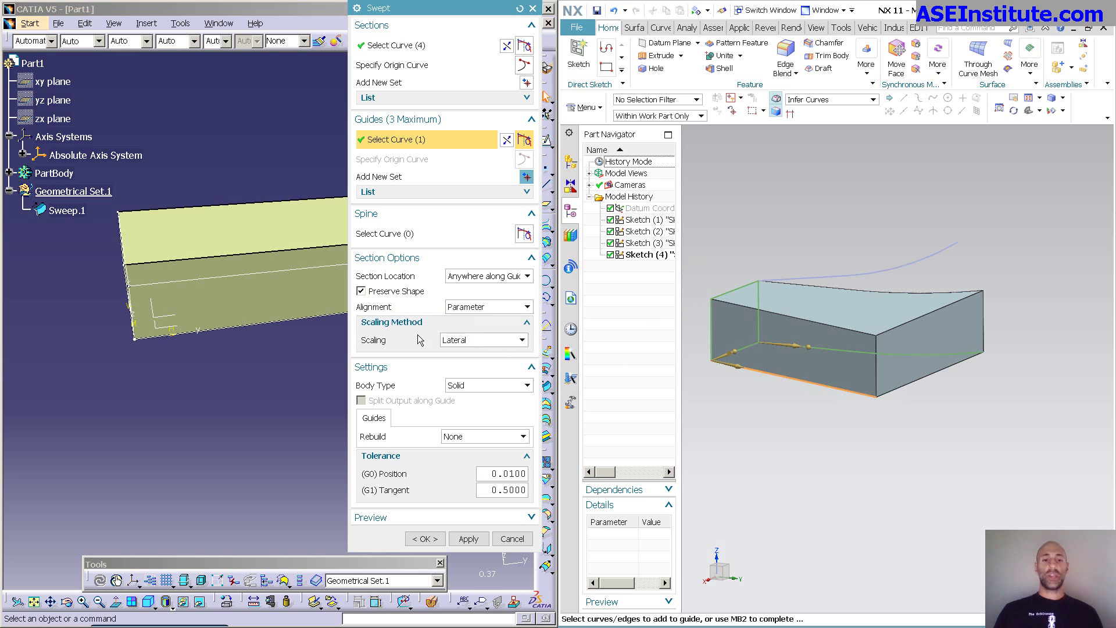
pyautogui.click(456, 340)
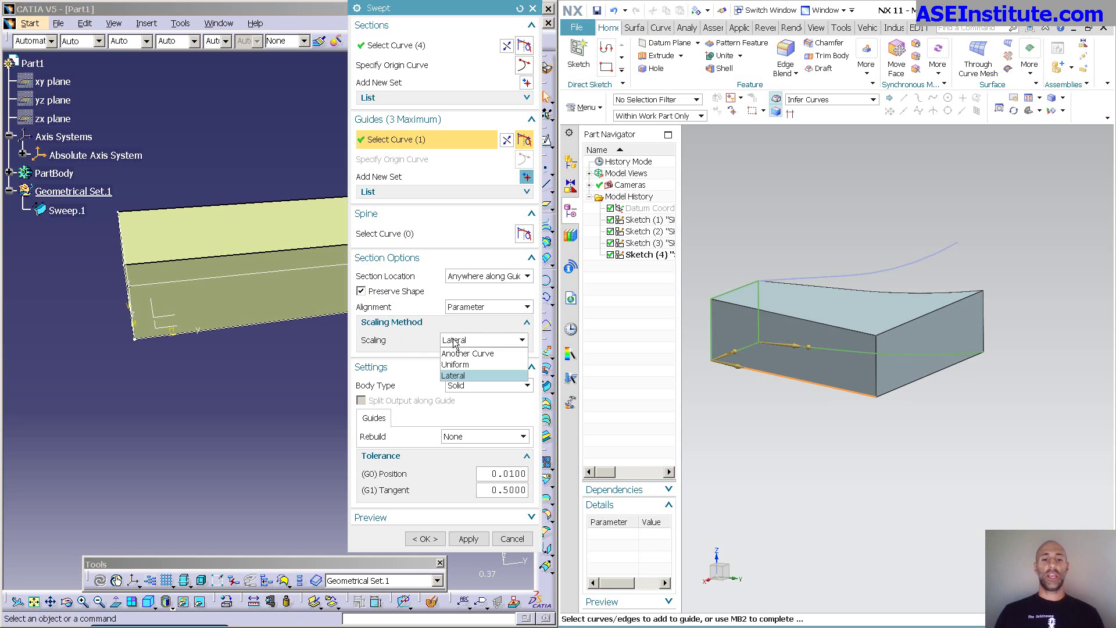
pyautogui.click(463, 354)
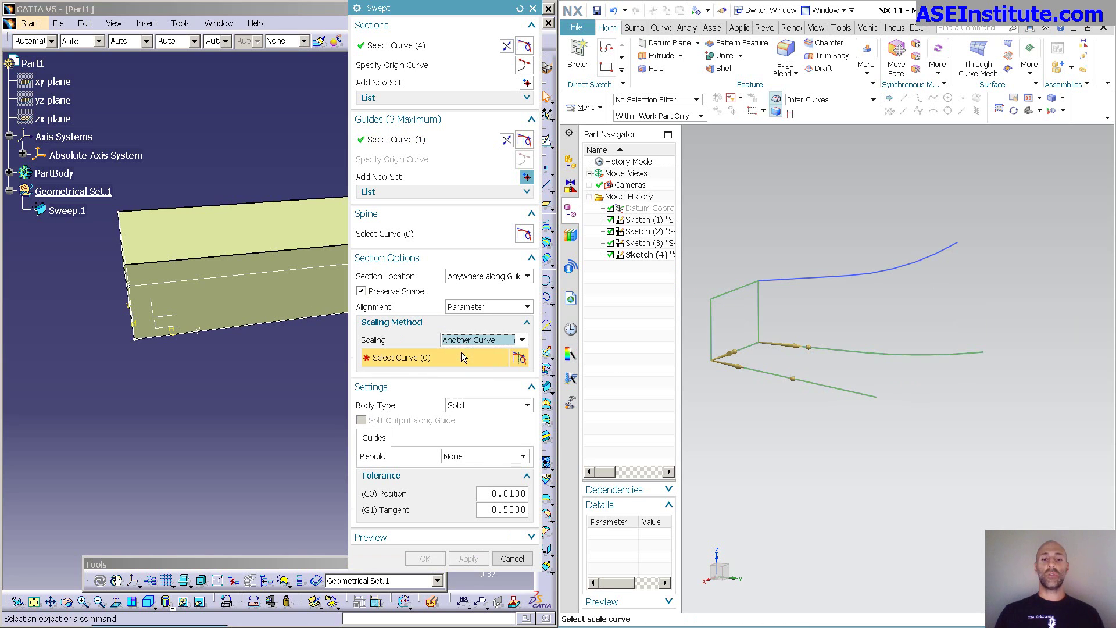
pyautogui.click(802, 279)
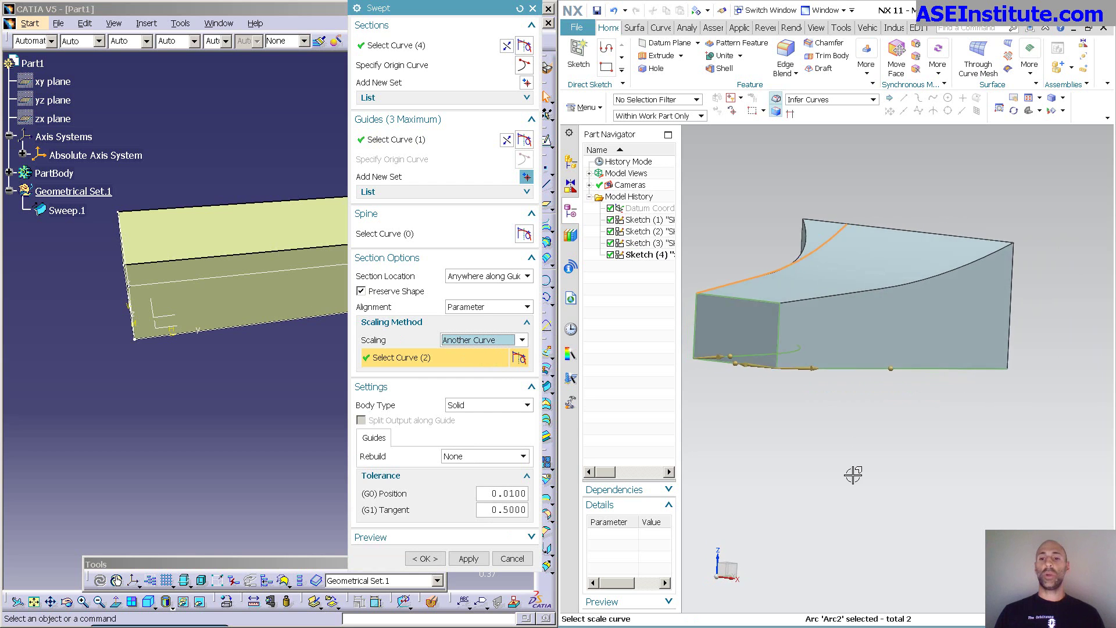
pyautogui.moveTo(853, 474); pyautogui.dragTo(865, 238, button='middle')
pyautogui.press('F8')
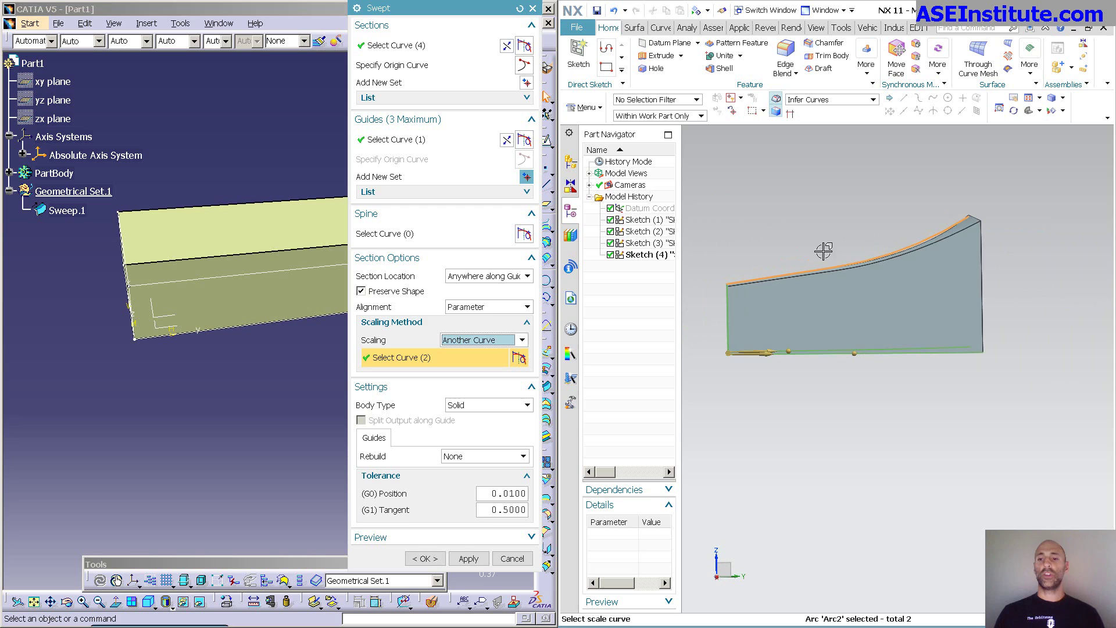
pyautogui.moveTo(844, 252); pyautogui.dragTo(902, 438, button='middle')
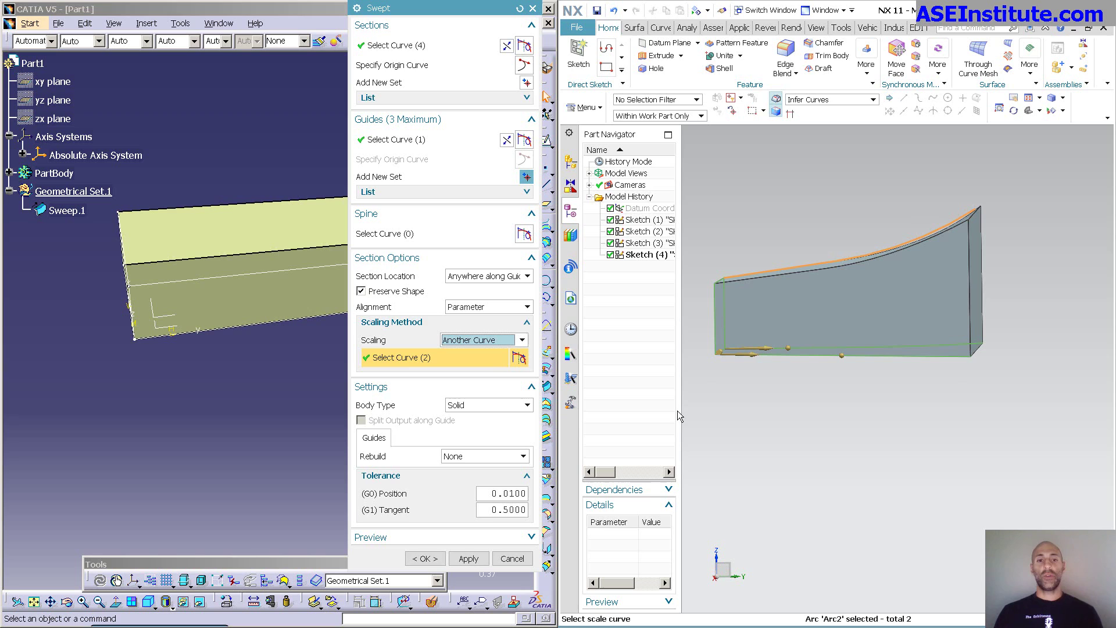
# Switch the sweep back to Uniform scaling and view the top surface.
pyautogui.click(490, 340)
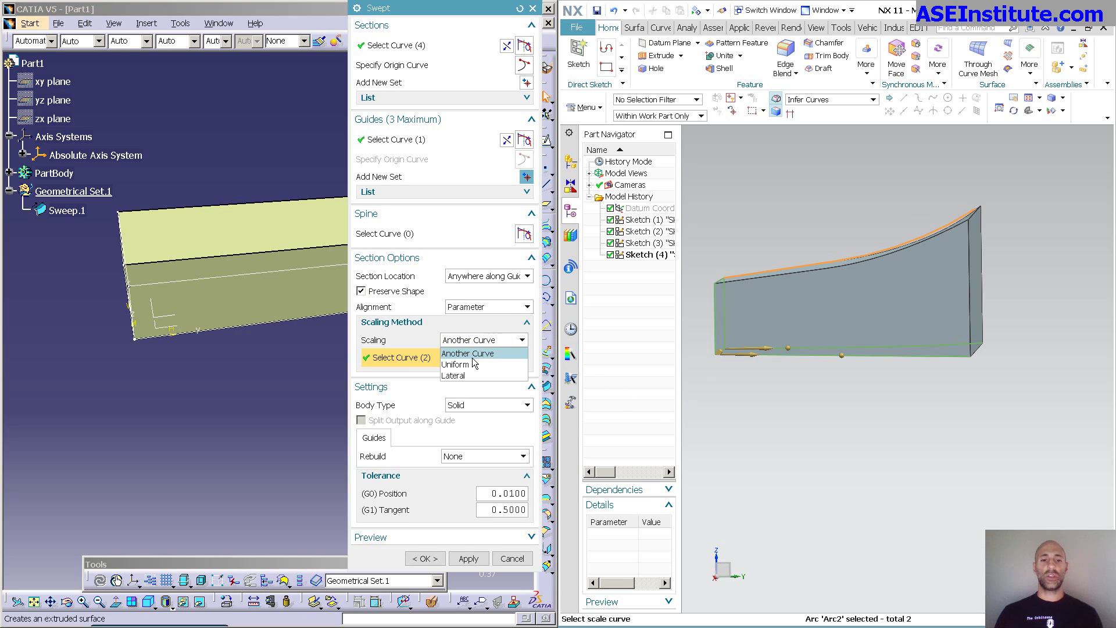
pyautogui.click(469, 362)
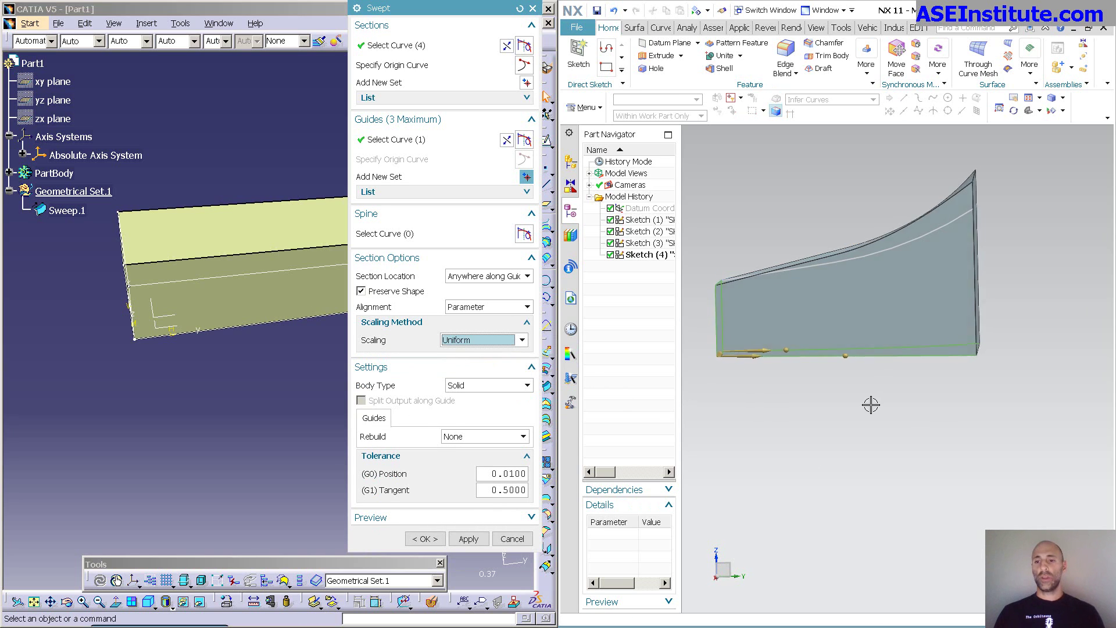
pyautogui.moveTo(866, 282); pyautogui.dragTo(845, 395, button='middle')
# Expand the guide list and add a new empty guide set after the two guides.
pyautogui.click(406, 141)
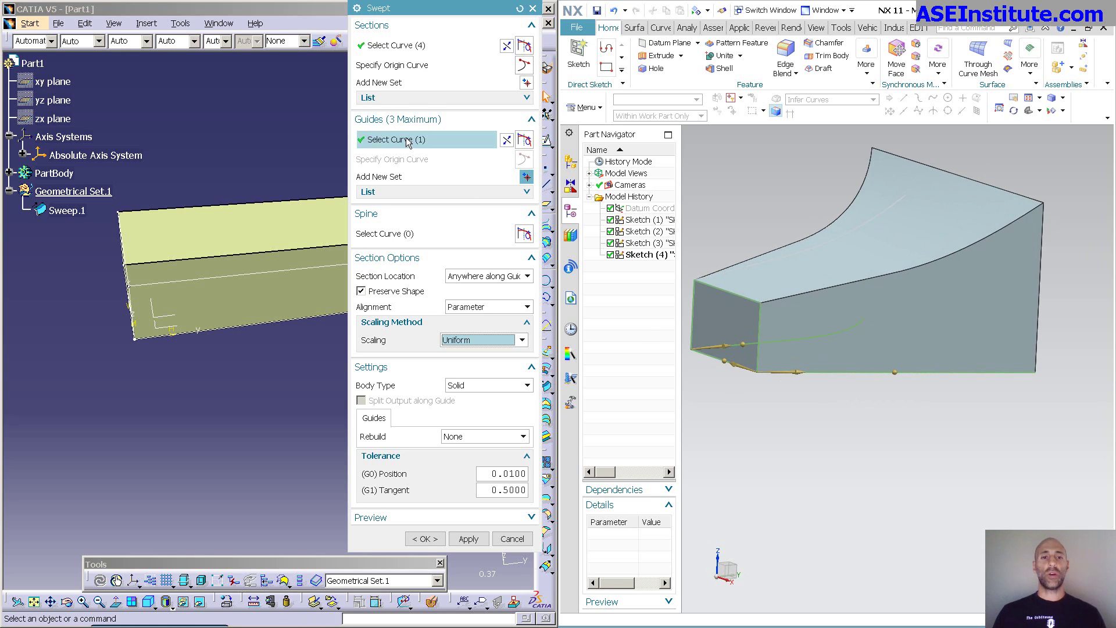
pyautogui.click(393, 192)
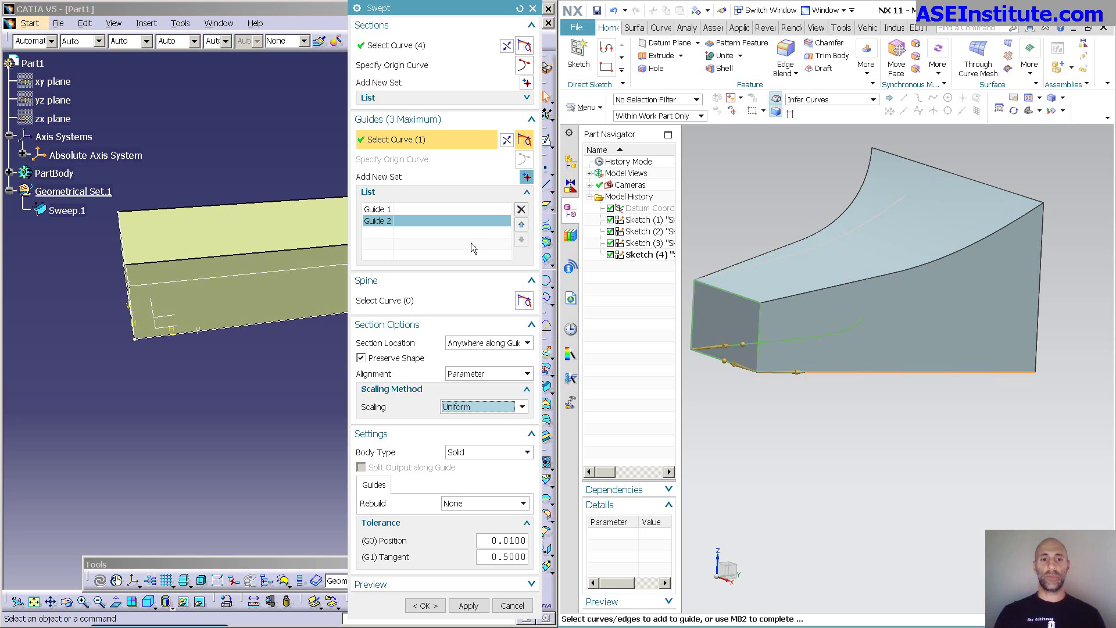
pyautogui.rightClick(394, 236)
pyautogui.click(383, 229)
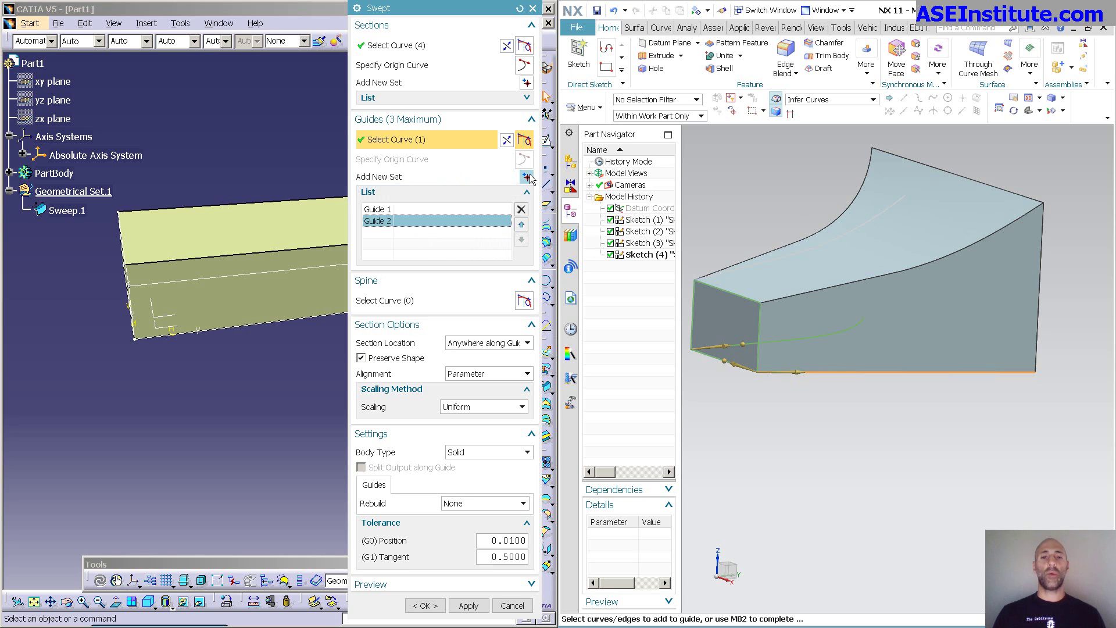
pyautogui.middleClick(467, 249)
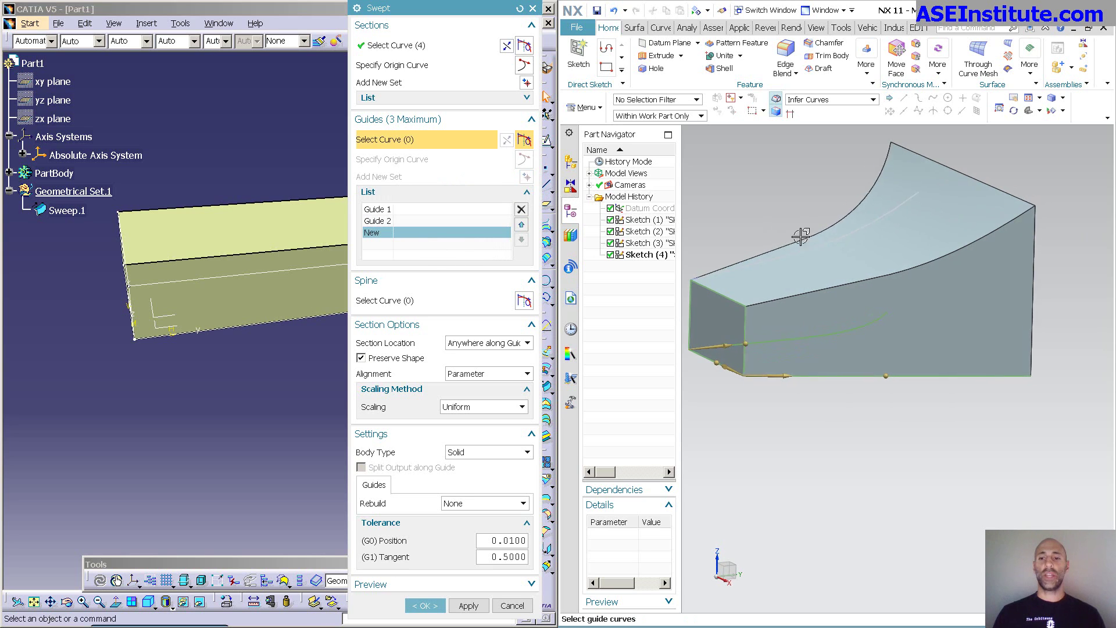
# Pick the top-edge curve as Guide 3 and view the result from the front.
pyautogui.click(829, 240)
pyautogui.hotkey('ctrl', 'alt', 'f')
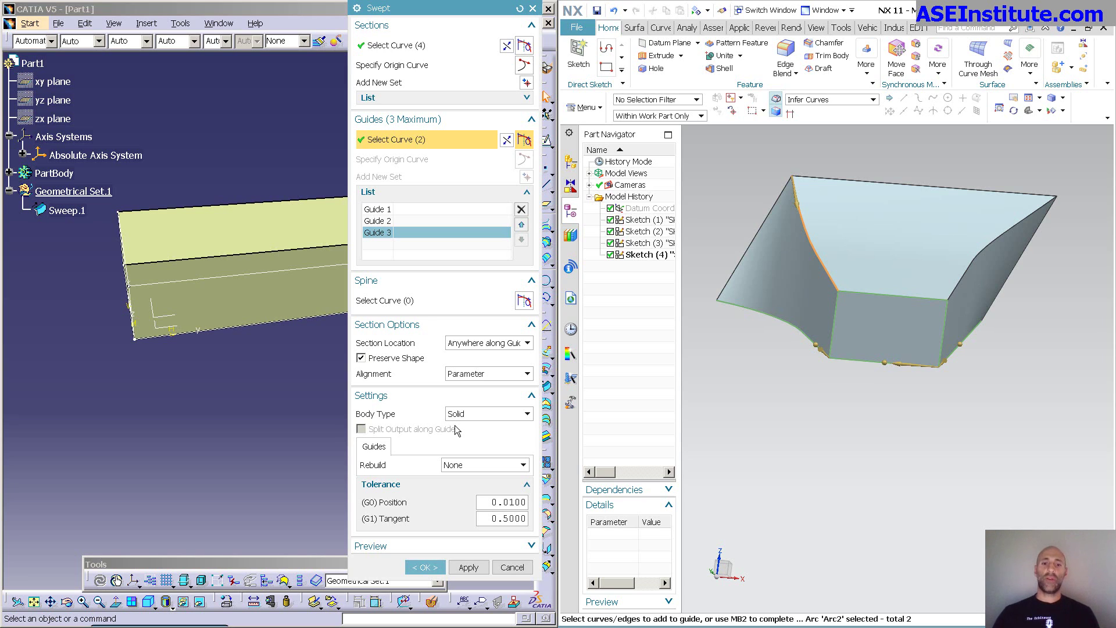
# Cancel the current sweep, restart Swept, and select the rectangle as the section.
pyautogui.press('Escape')
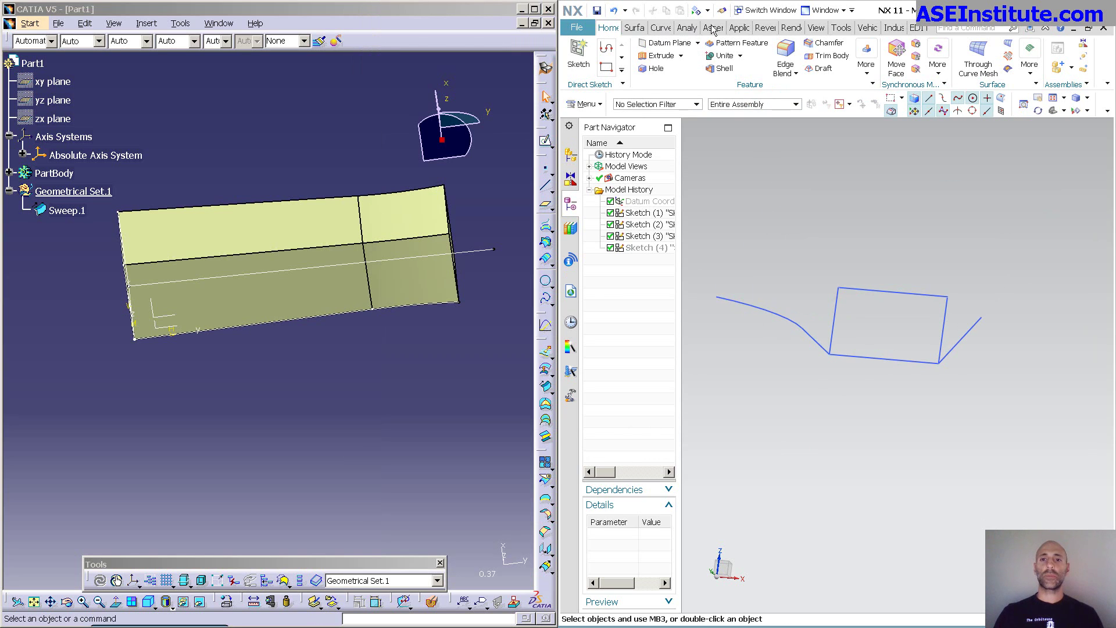
pyautogui.click(708, 10)
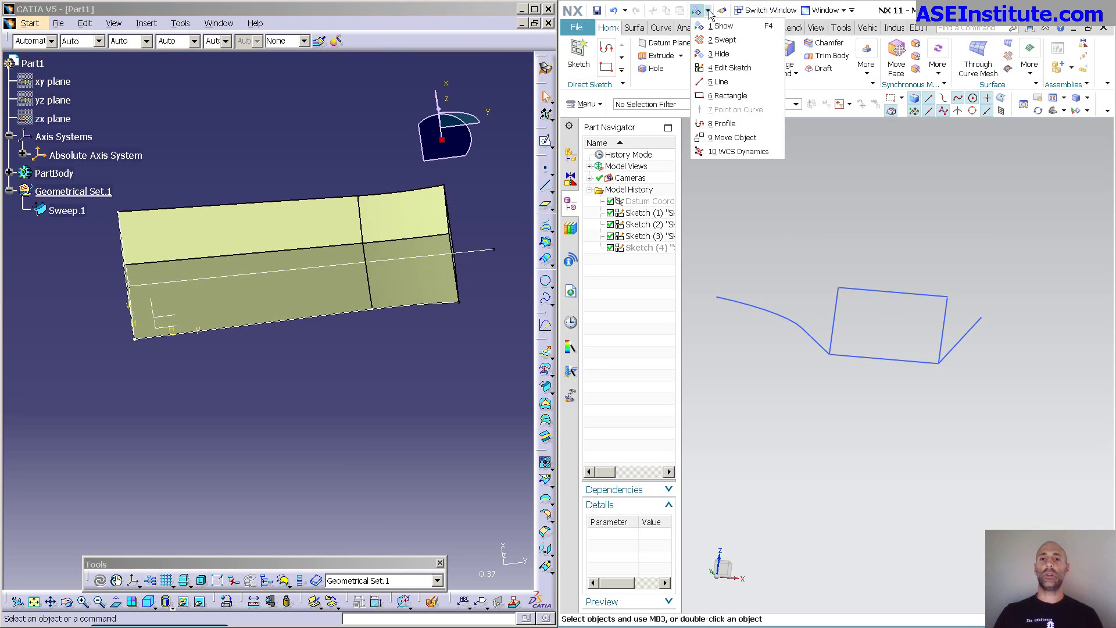
pyautogui.click(720, 39)
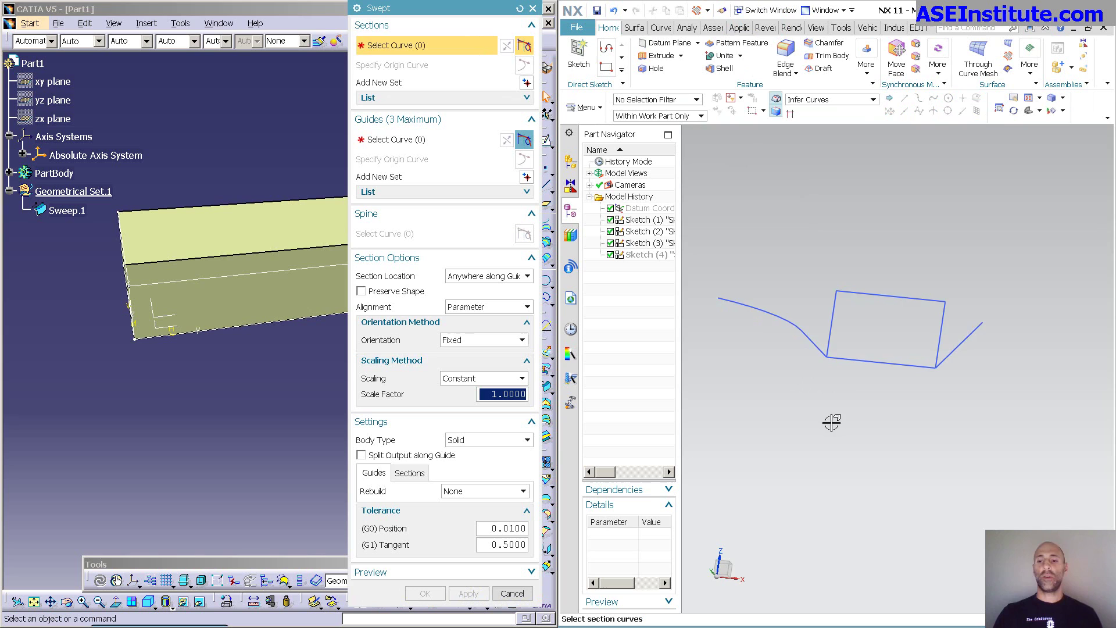
pyautogui.moveTo(832, 422); pyautogui.dragTo(844, 453, button='middle')
pyautogui.click(869, 382)
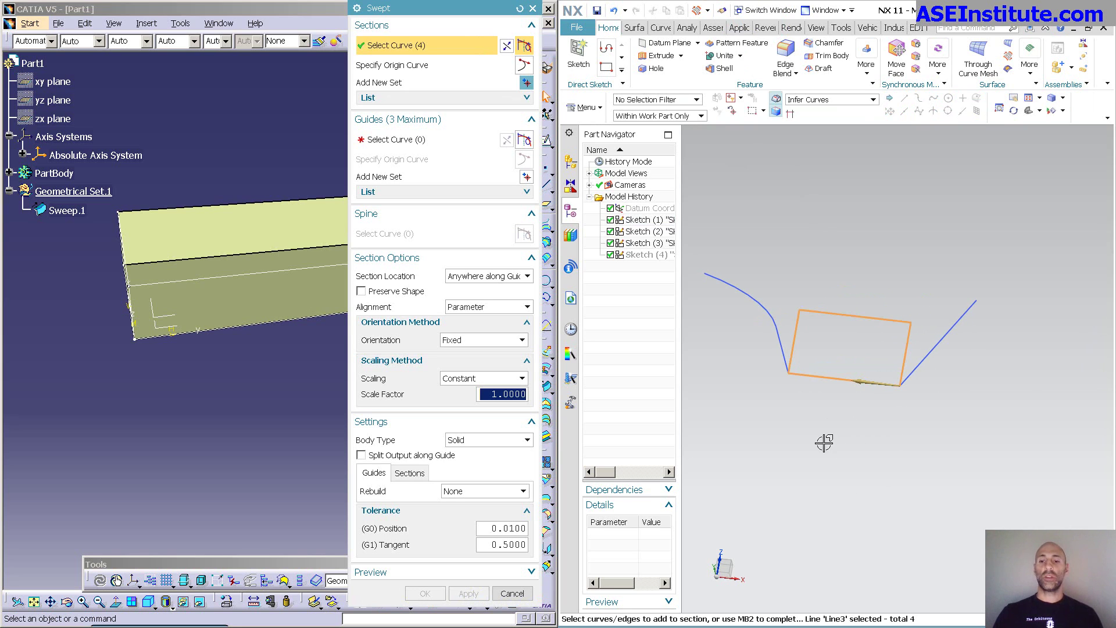
pyautogui.middleClick(825, 447)
pyautogui.middleClick(827, 451)
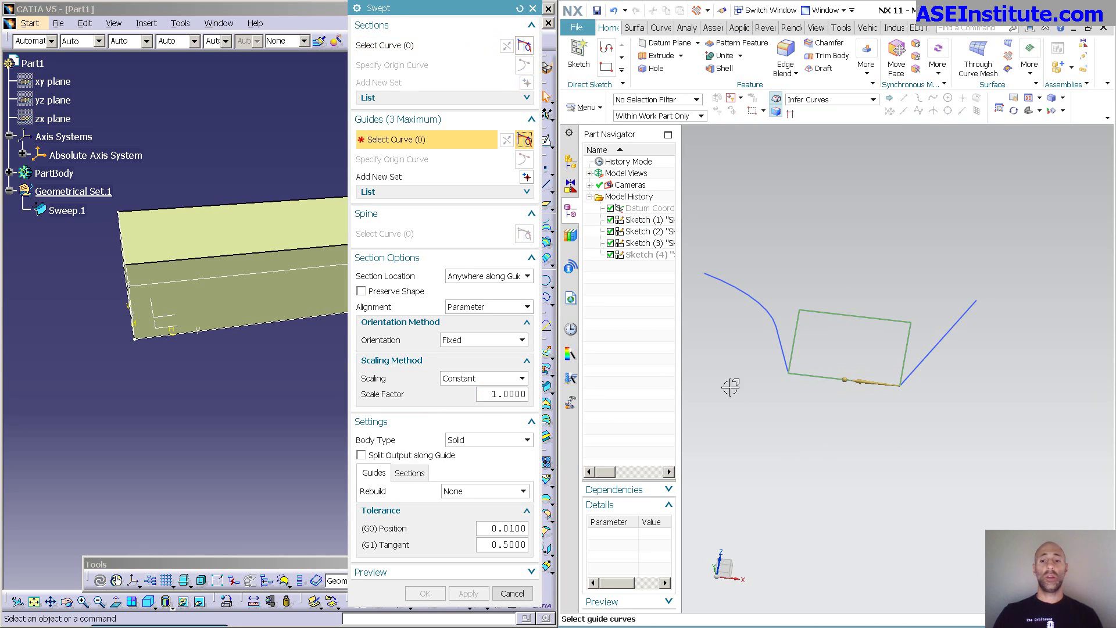
# Pick the left curve as the only guide with Preserve Shape on and Parameter alignment.
pyautogui.click(777, 350)
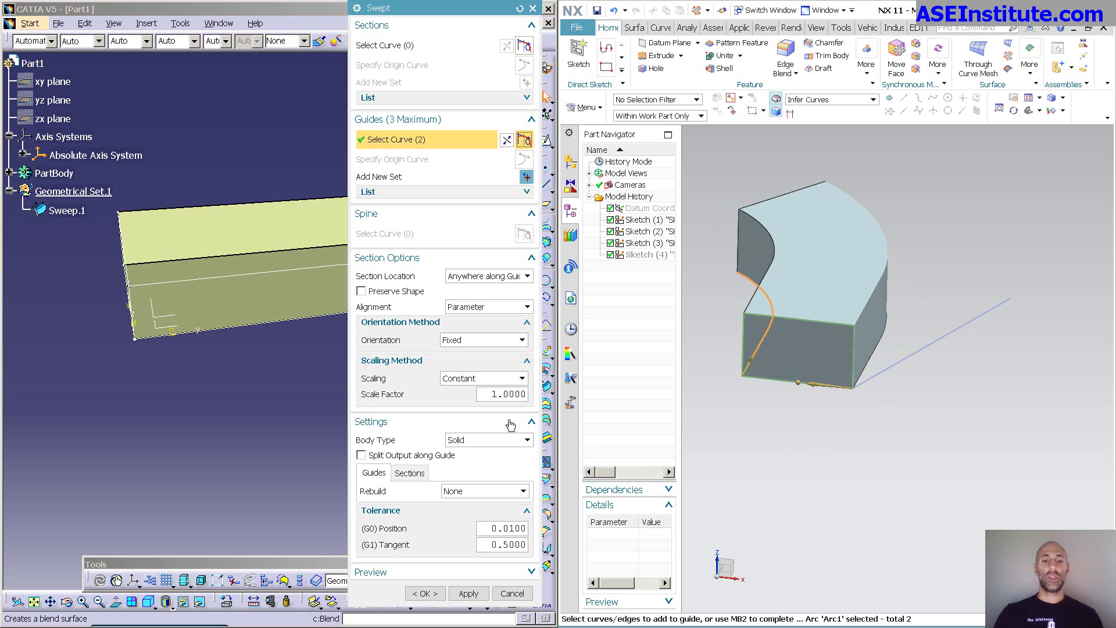
pyautogui.click(396, 291)
pyautogui.click(480, 307)
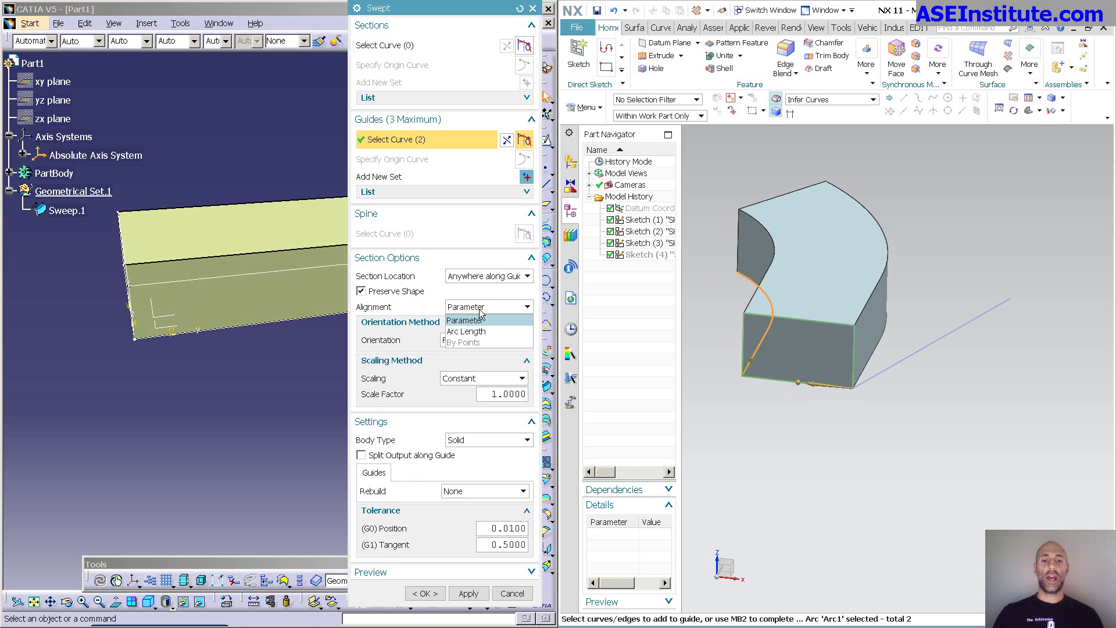
pyautogui.click(480, 320)
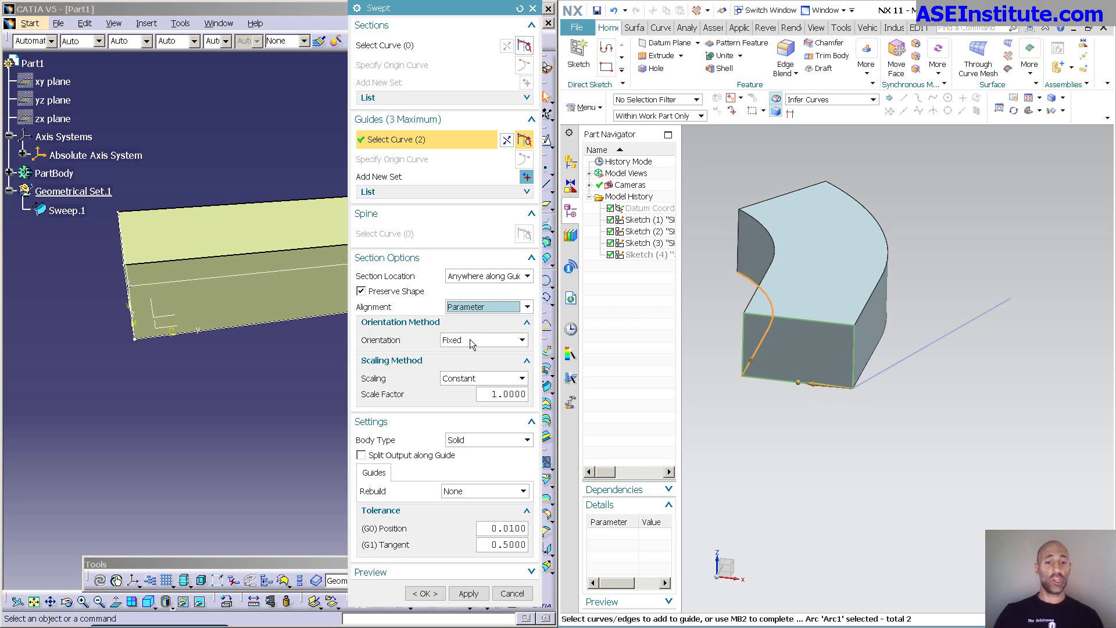
# Switch the Swept body type from Solid to Sheet so the arc-guided sweep becomes a surface.
pyautogui.click(498, 439)
pyautogui.click(473, 465)
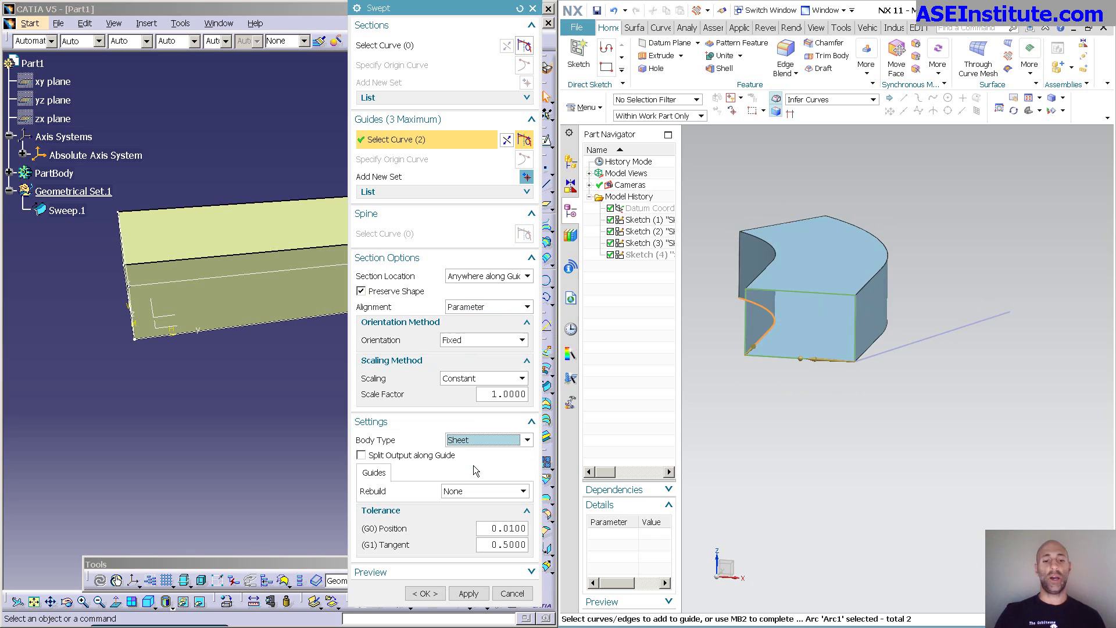